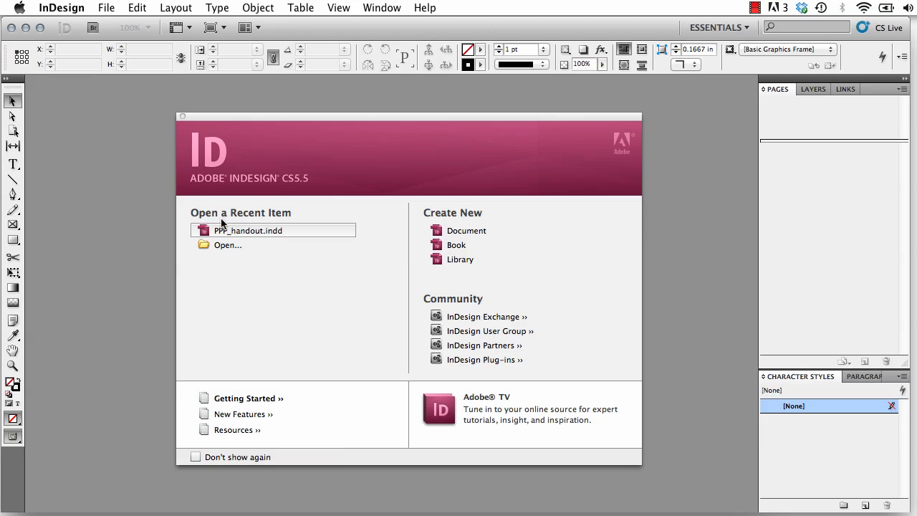
Step: Review the ruler units in the Units & Increments preferences and accept the settings
click(74, 10)
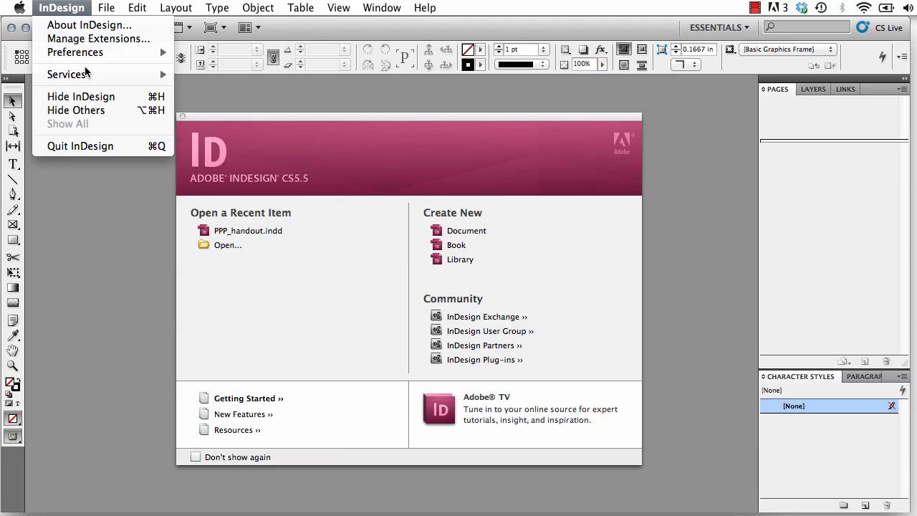
mouse_move(89, 79)
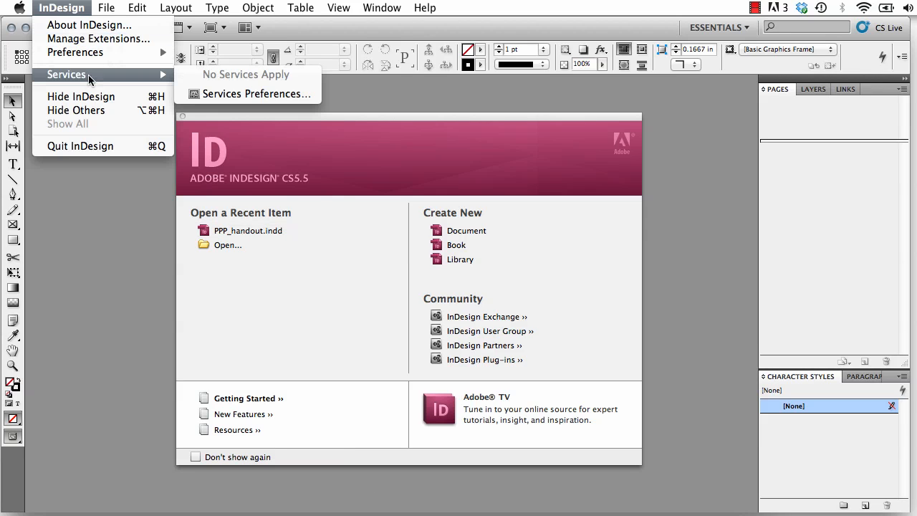
mouse_move(90, 55)
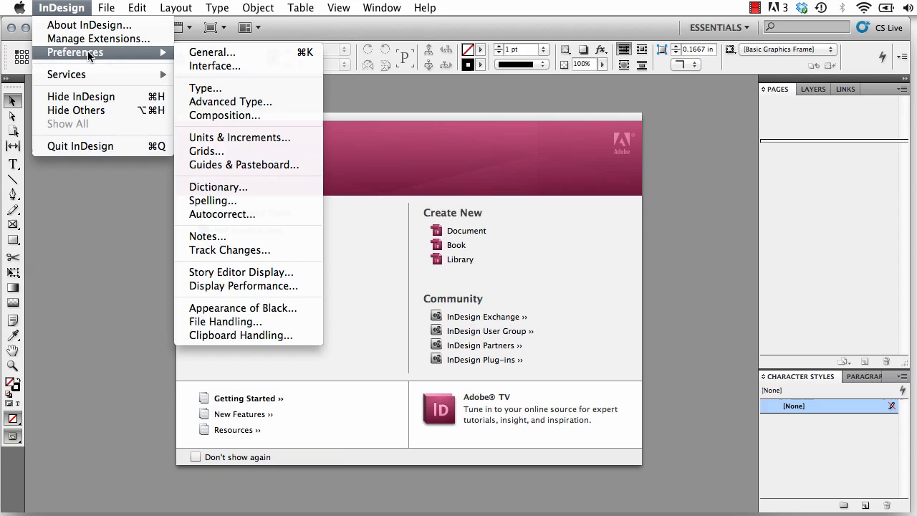
click(238, 139)
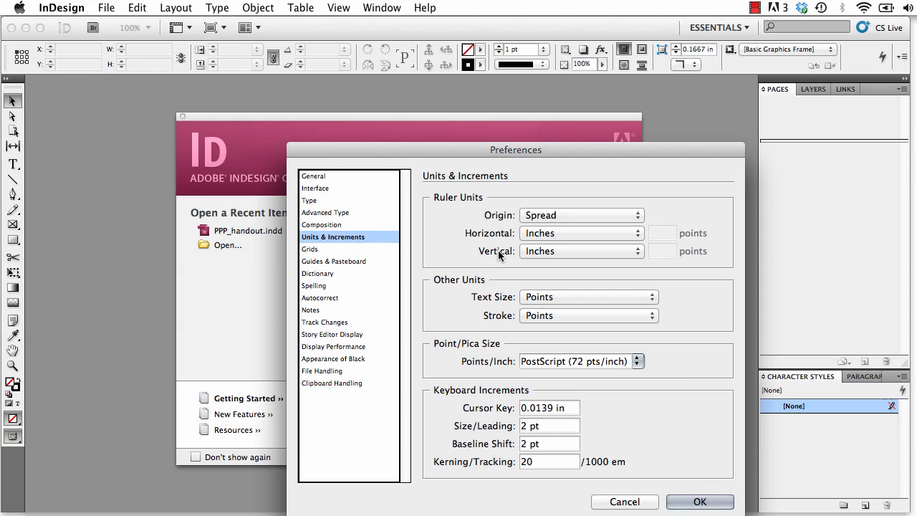
click(689, 504)
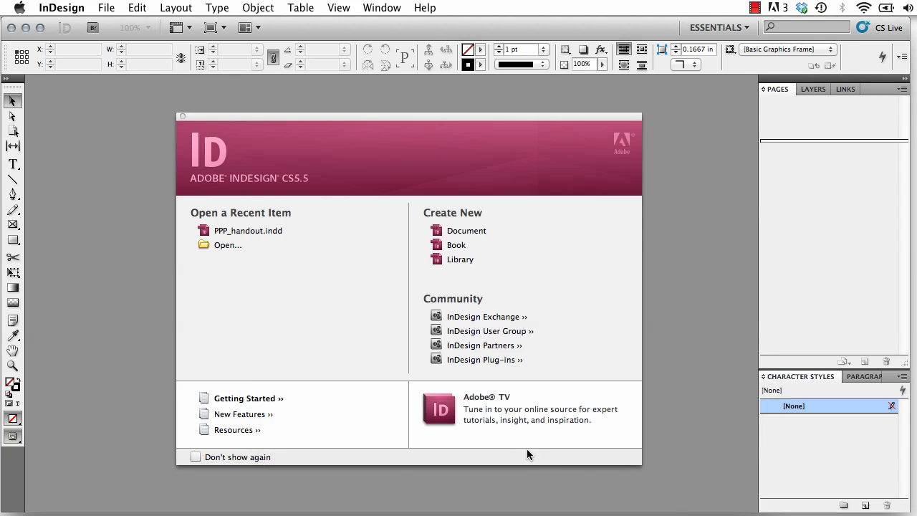
Step: Create a three-page Letter print document with facing pages and 0 in margins on all sides
click(475, 231)
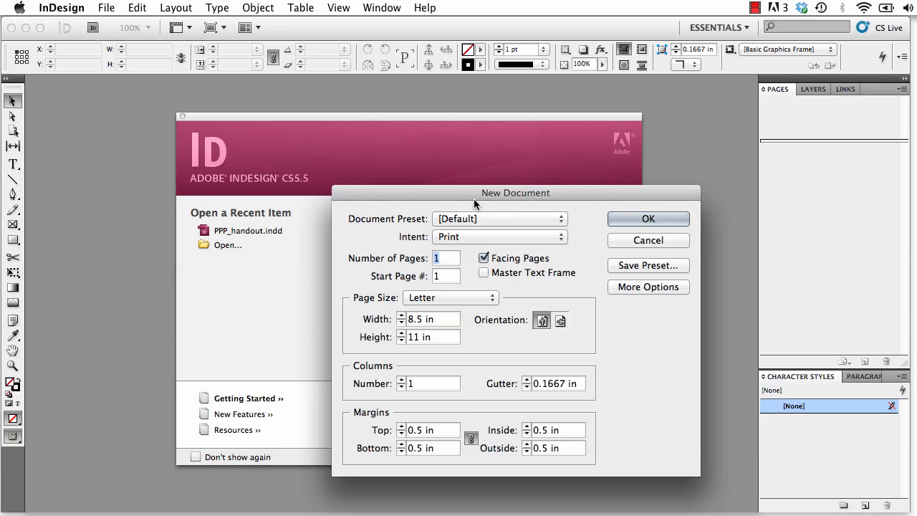
drag(475, 197, 381, 157)
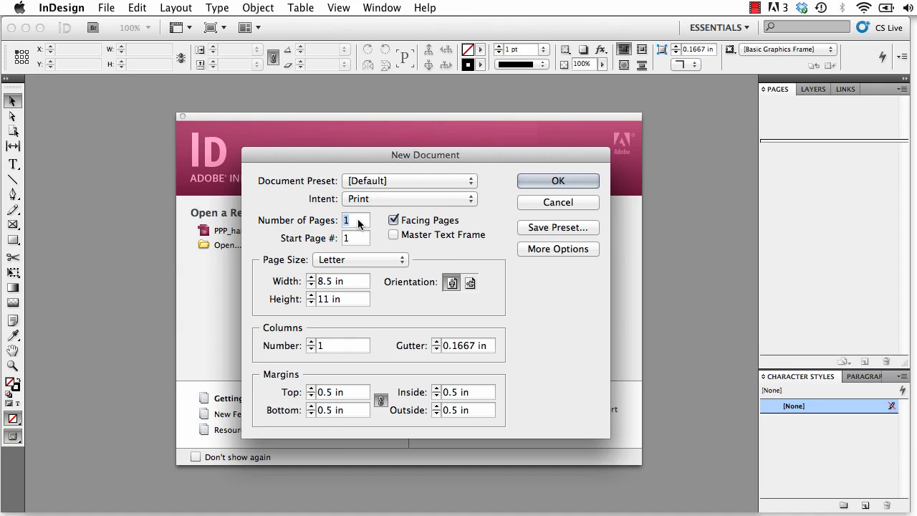
text(3)
click(328, 391)
drag(352, 391, 316, 391)
text(0)
click(352, 409)
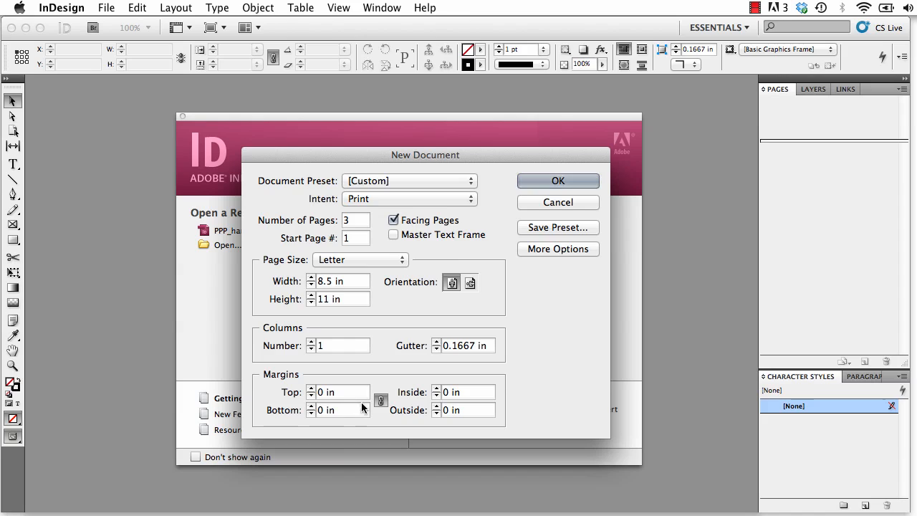
click(538, 184)
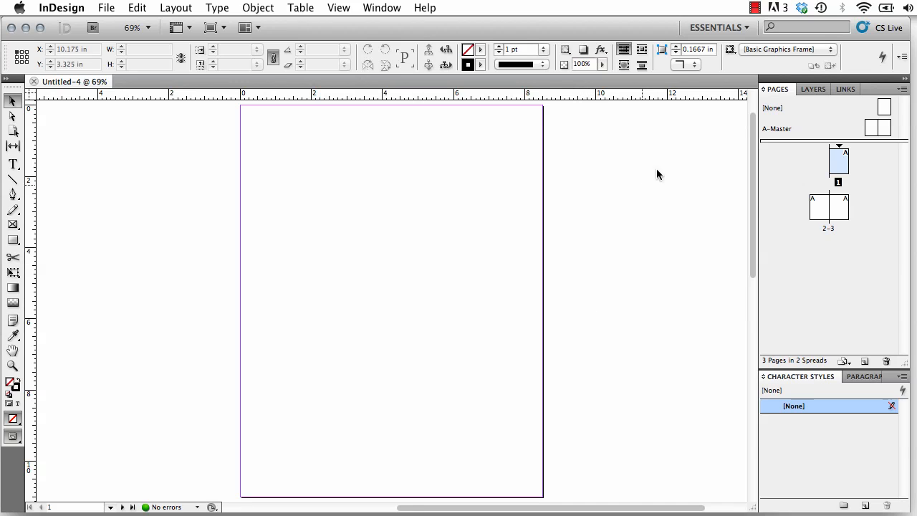
Step: Add a new layer above Layer 1 and name it Guides
click(812, 89)
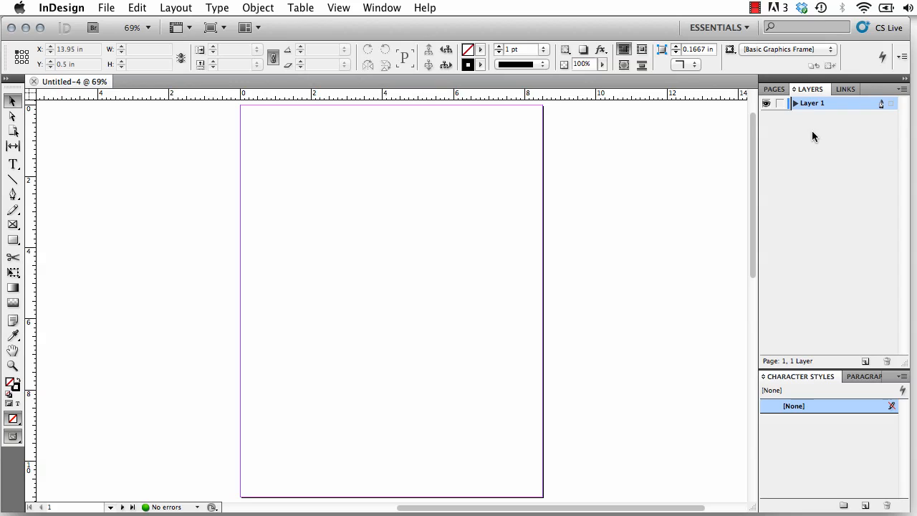
click(865, 362)
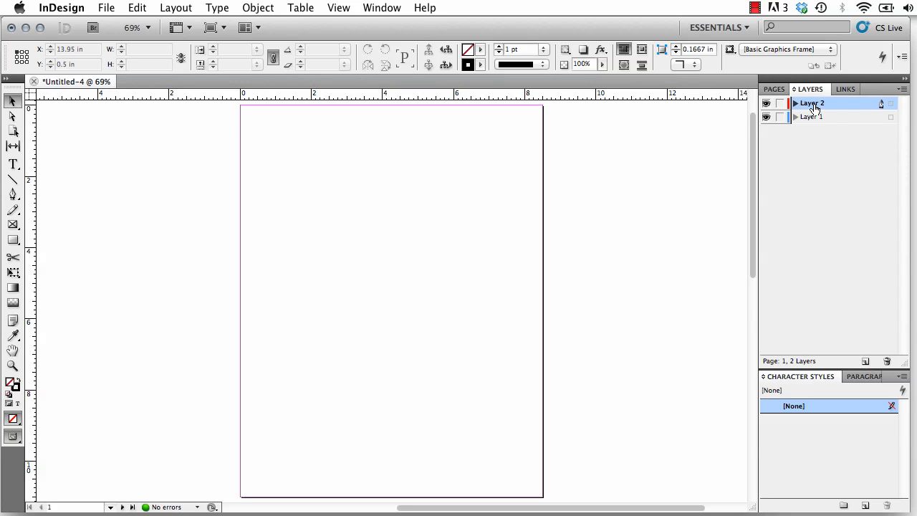
click(815, 104)
text(Guides)
key(Return)
Step: Rename Layer 1 as Background
click(810, 117)
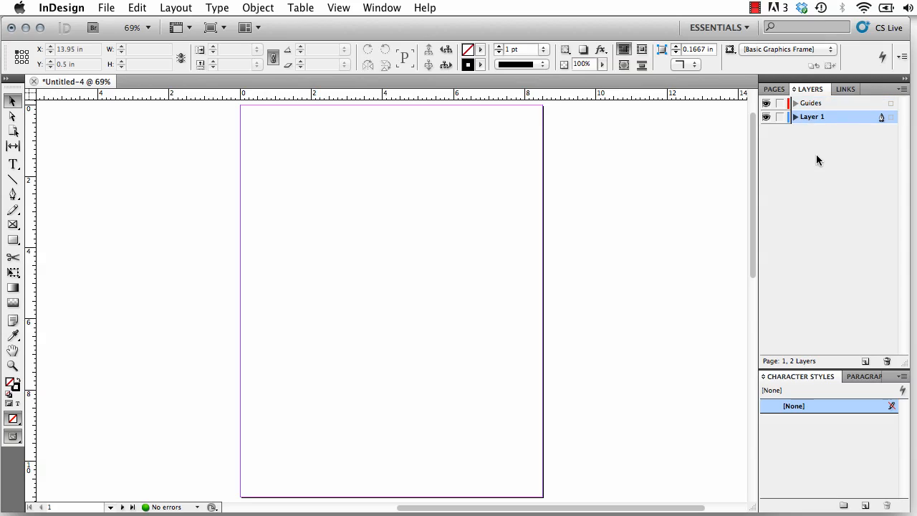
click(810, 118)
text(Background)
key(Return)
Step: Create a new layer named Text above the Background layer, keeping its color Green
click(903, 89)
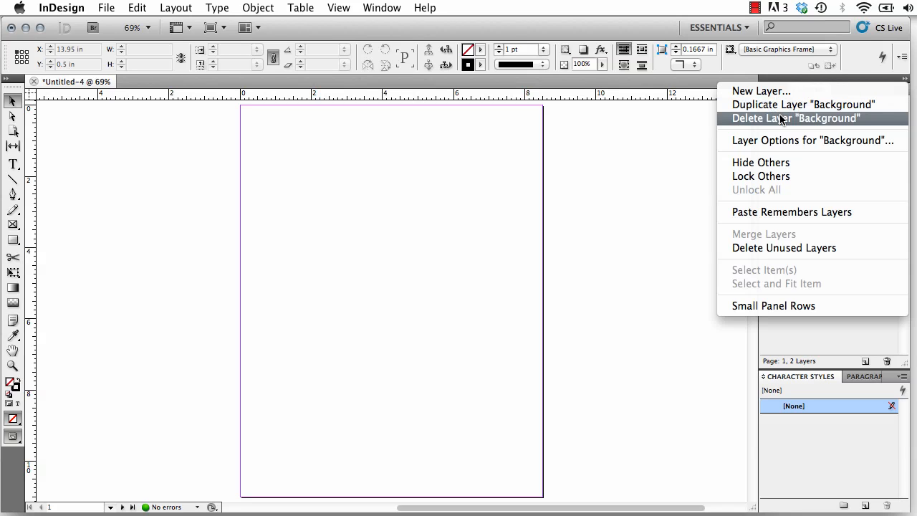
click(761, 91)
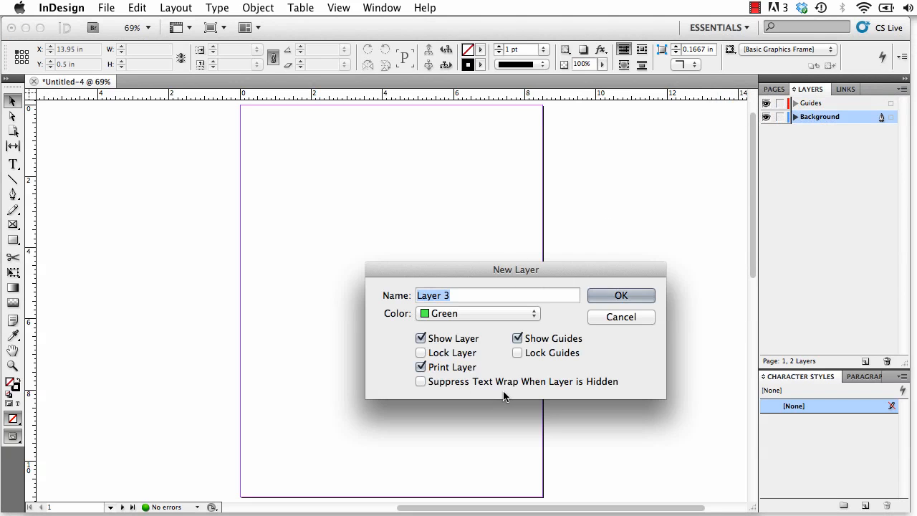
click(503, 313)
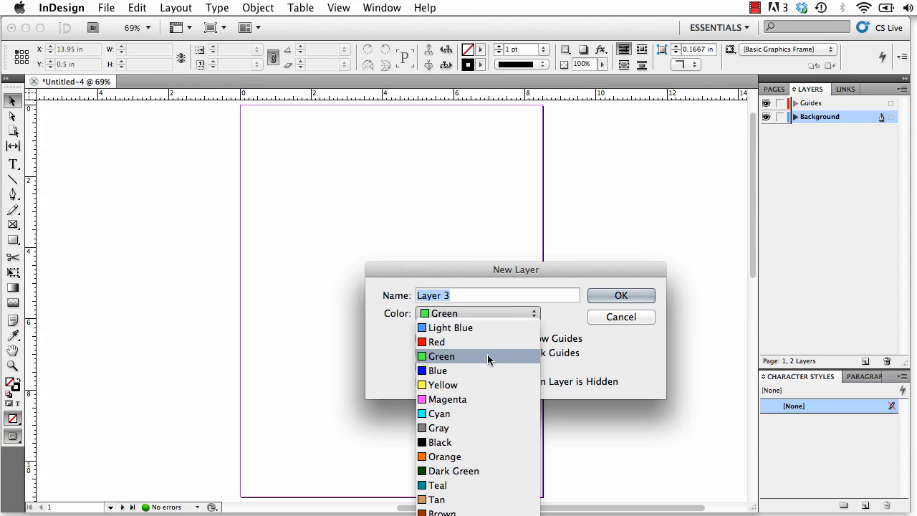
click(467, 312)
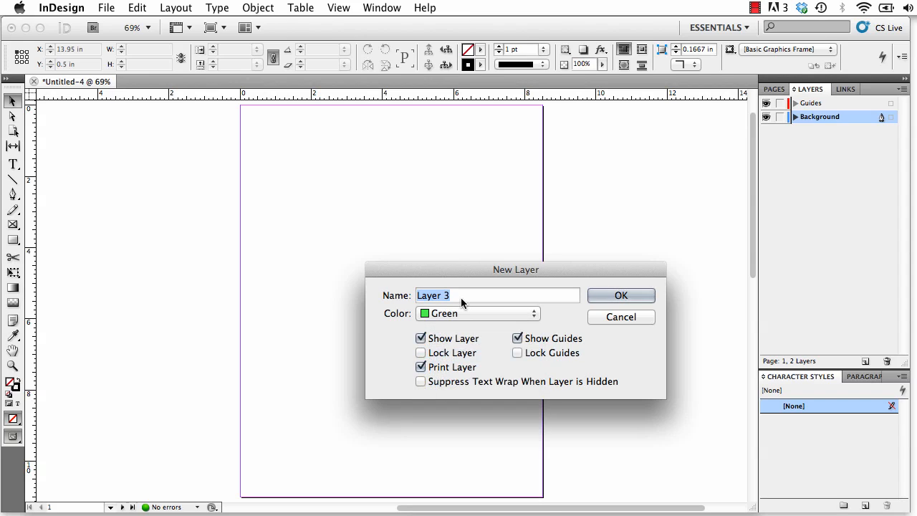
text(Text)
key(Return)
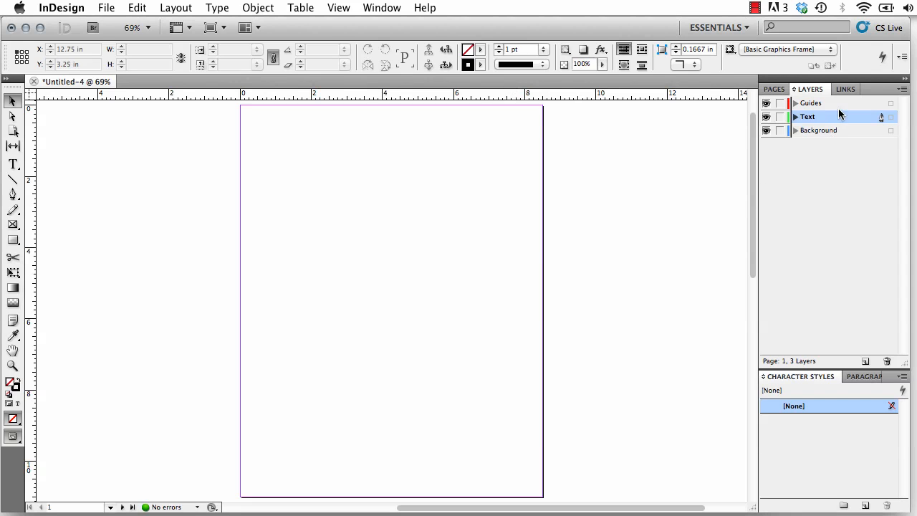
Step: Create a new layer named Images above the Text layer
click(896, 93)
click(835, 93)
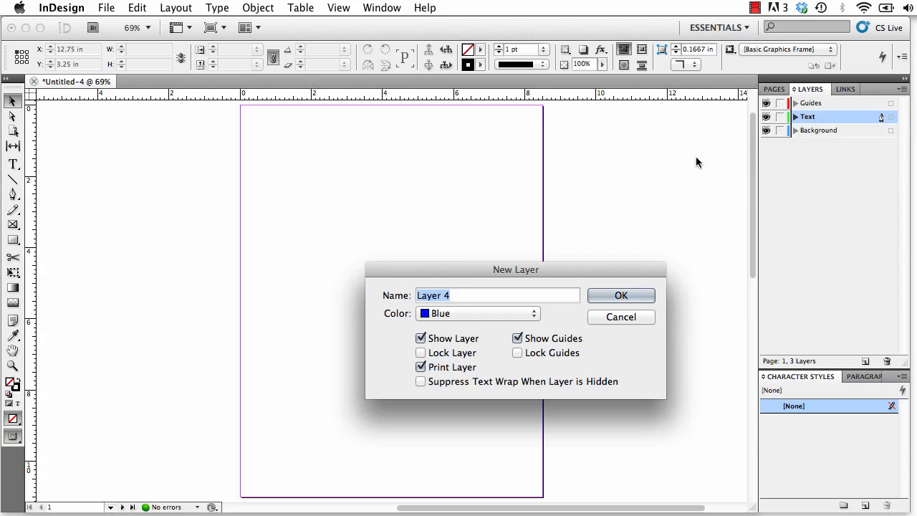
text(Images)
click(642, 296)
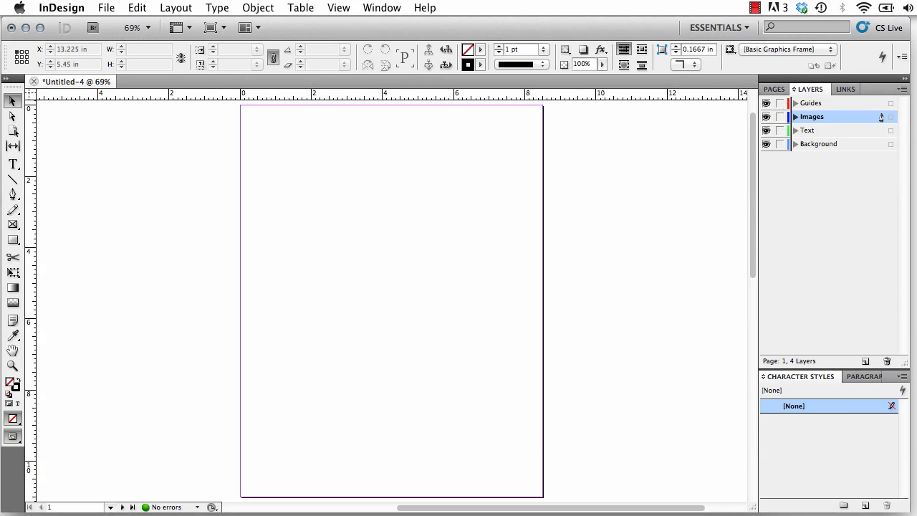
Step: With the Guides layer active, open the A-Master spread and move the ruler zero point to the top of its spine
click(830, 103)
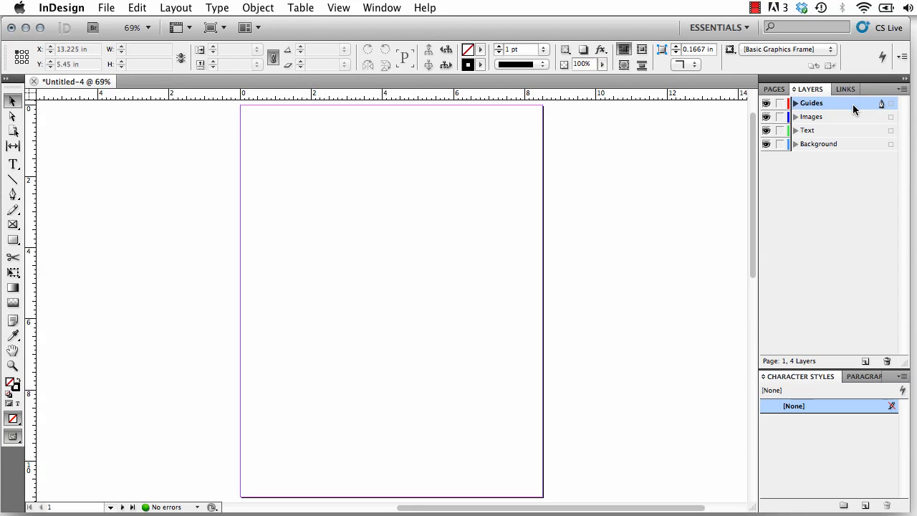
click(773, 90)
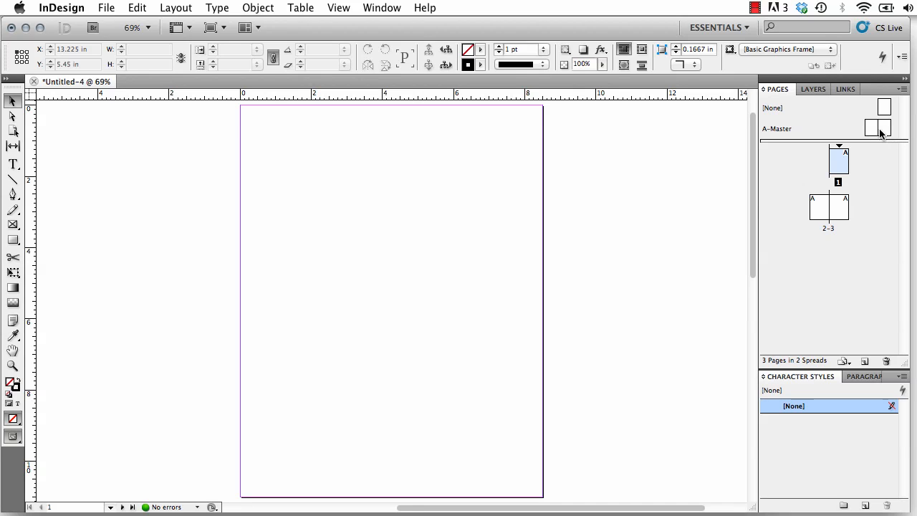
double_click(782, 129)
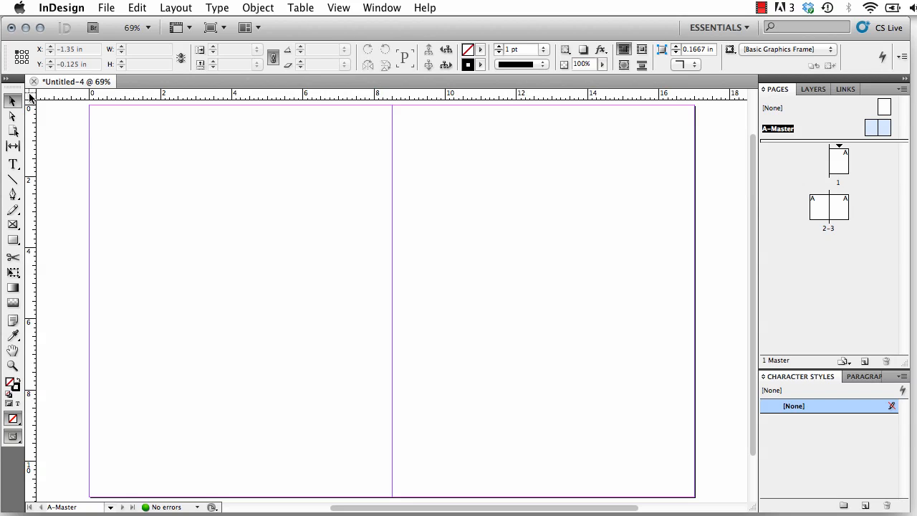
drag(29, 96, 392, 106)
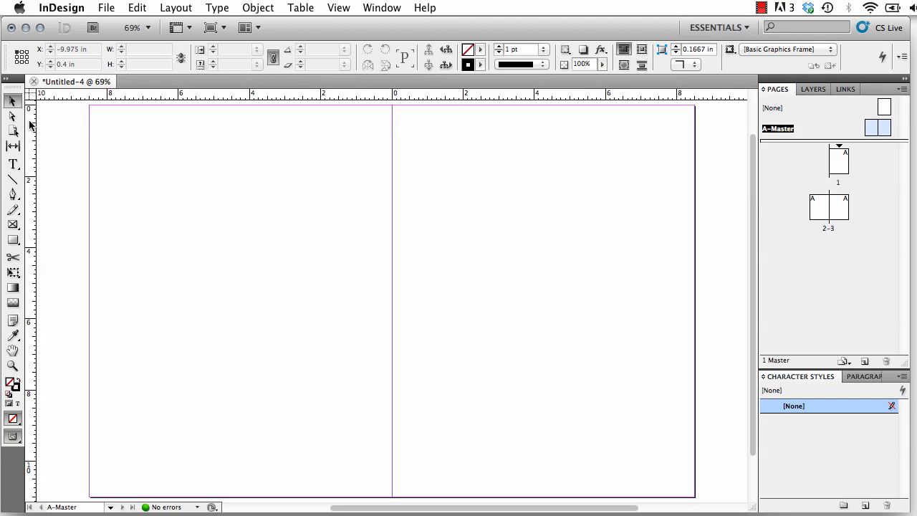
Step: Place vertical guides on the master spread at -0.5 in, 0.5 in, -8 in and 8 in
drag(29, 125, 374, 149)
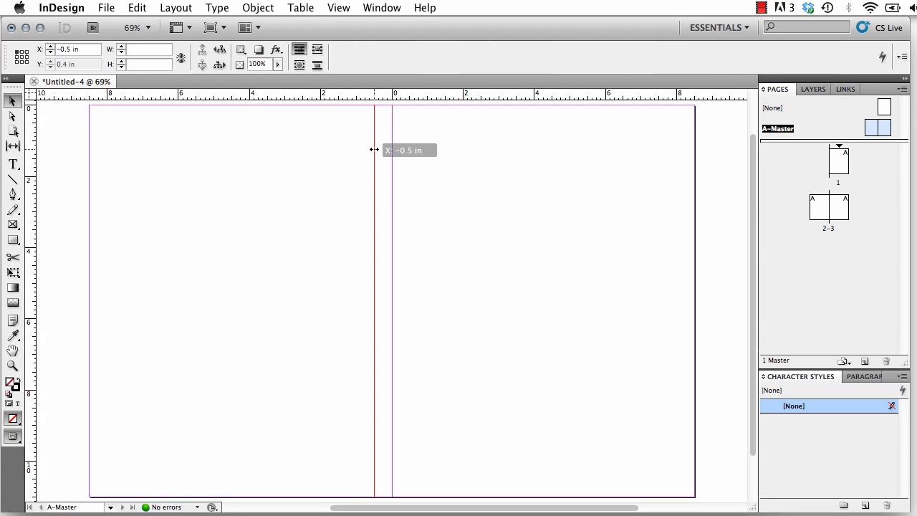
drag(374, 149, 373, 149)
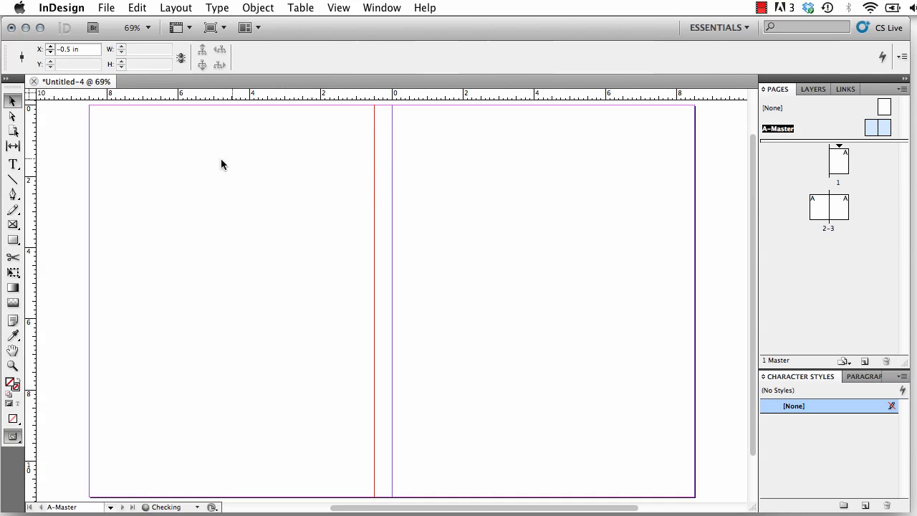
drag(30, 162, 409, 157)
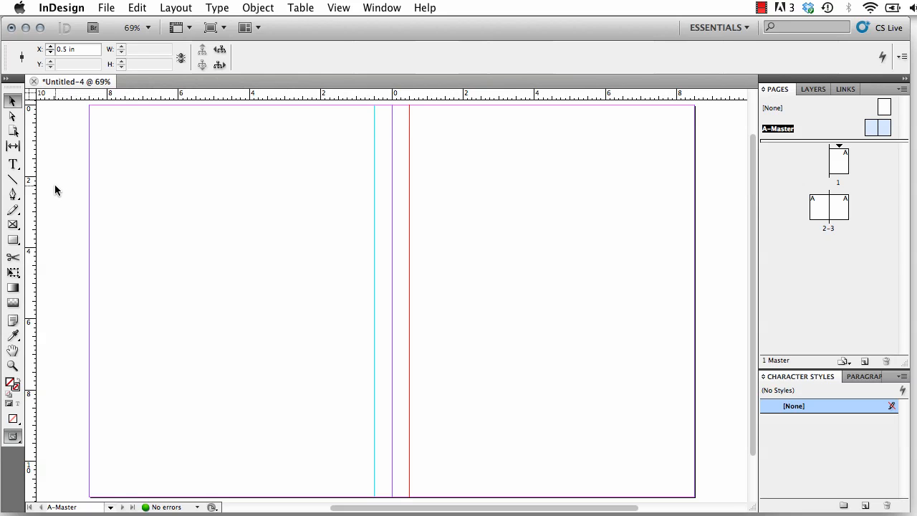
drag(31, 189, 107, 184)
drag(32, 214, 676, 234)
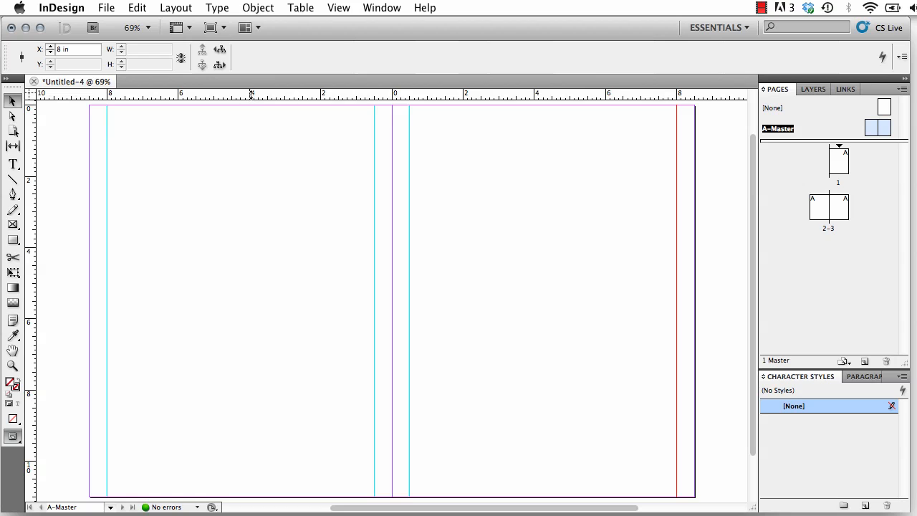
Step: Place horizontal guides across the whole master spread at 0.5 in and about 10.5 in
drag(251, 99, 70, 123)
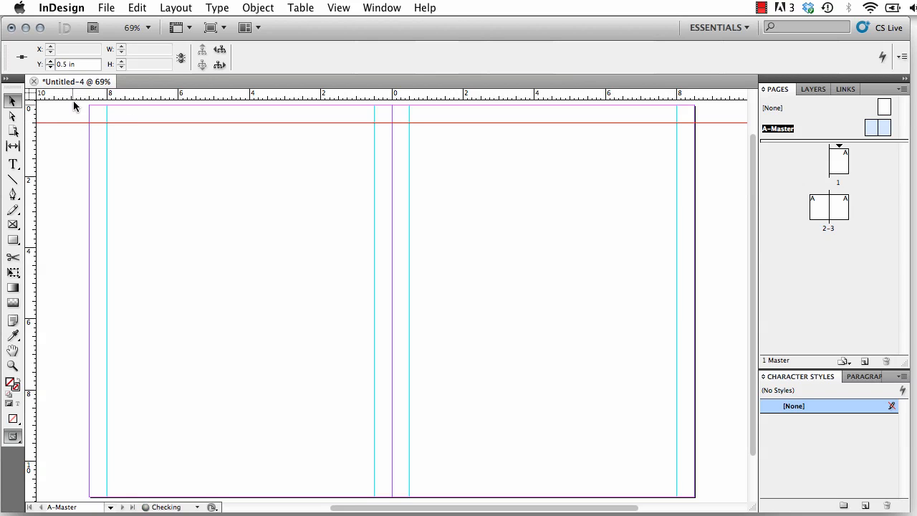
drag(47, 93, 66, 479)
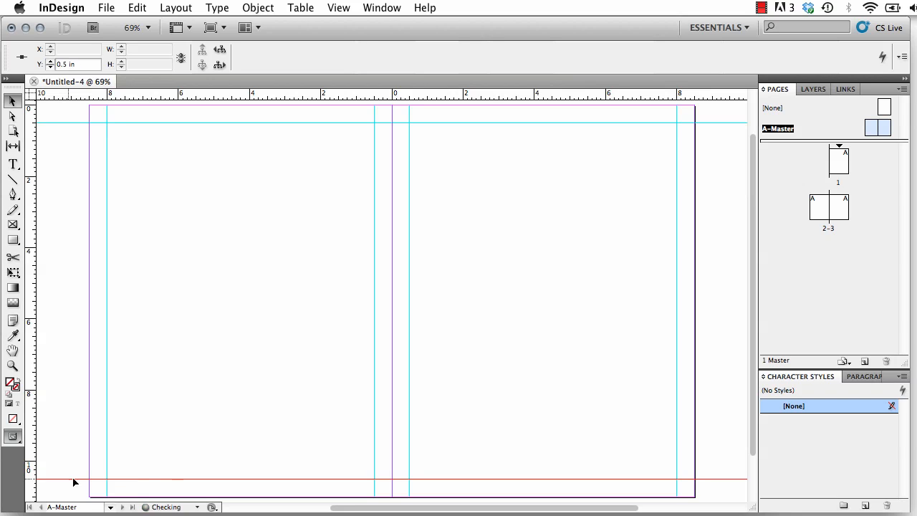
click(254, 411)
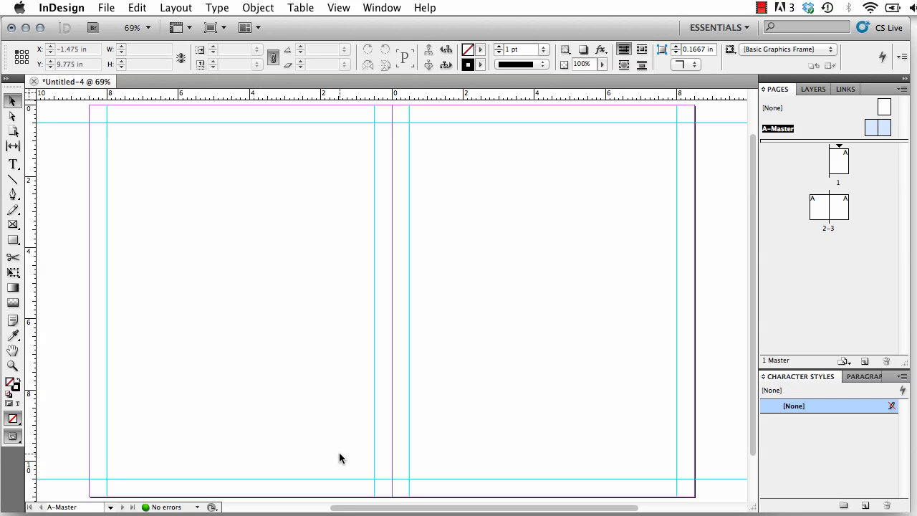
click(761, 7)
click(781, 39)
Step: Add horizontal guides to the left master page at 1.25 in, 1.5 in and about 6 in, plus a vertical guide through the page's center
drag(201, 96, 190, 150)
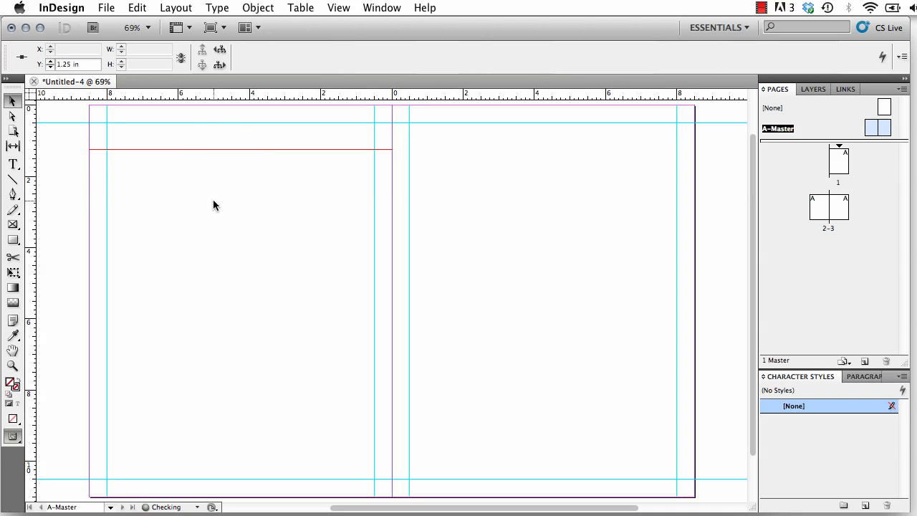
drag(162, 96, 156, 158)
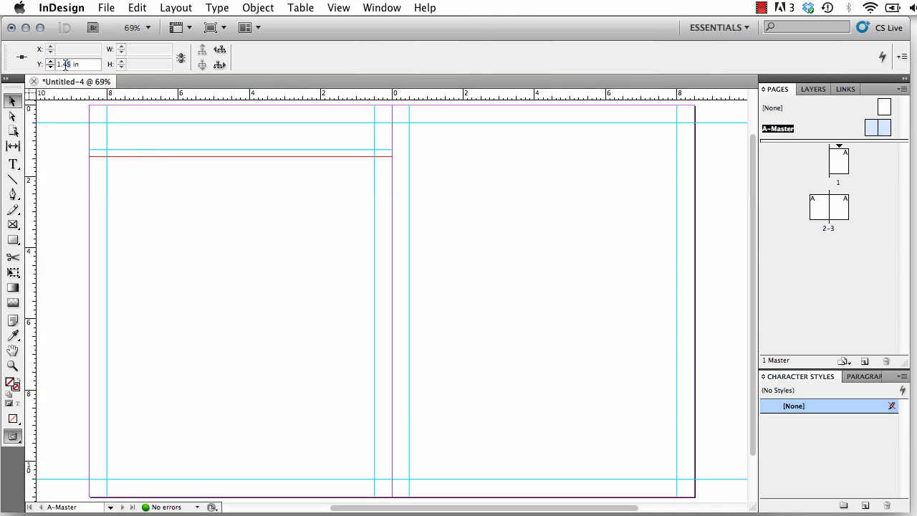
key(BackSpace)
key(Return)
click(170, 180)
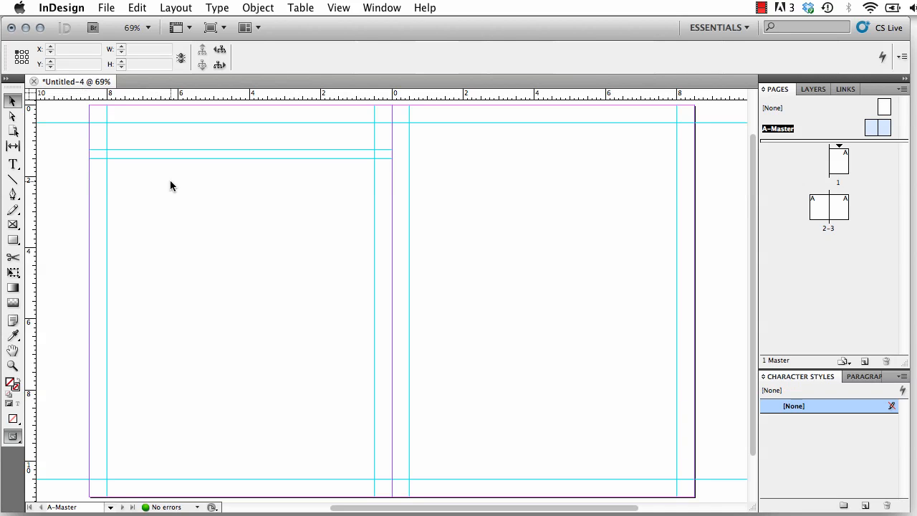
key(super+v)
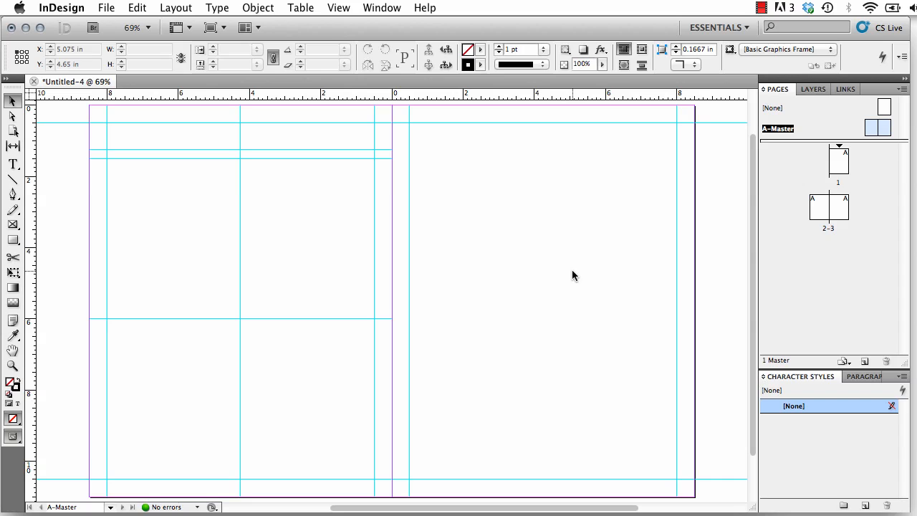
Step: On the Text layer, draw a text frame about 6.25 in wide near the left master page's top and enter PROJECT TITLE
click(808, 90)
click(812, 131)
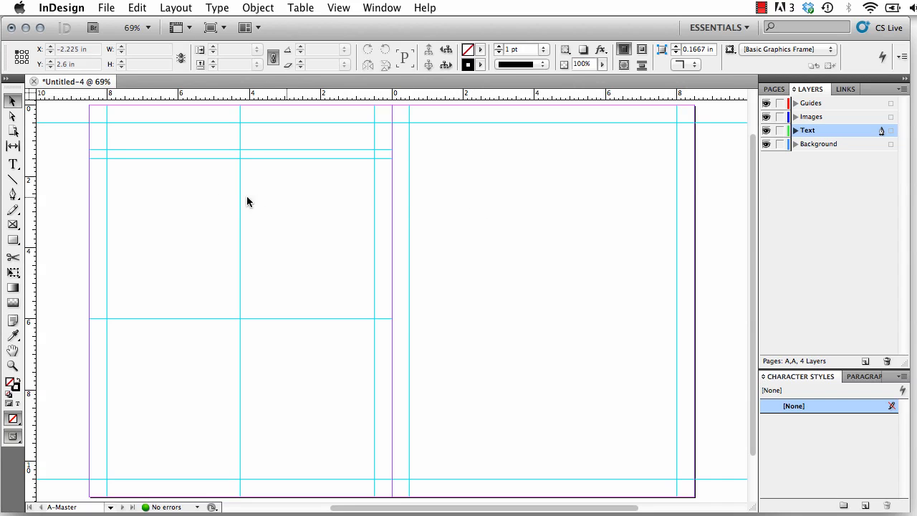
click(13, 164)
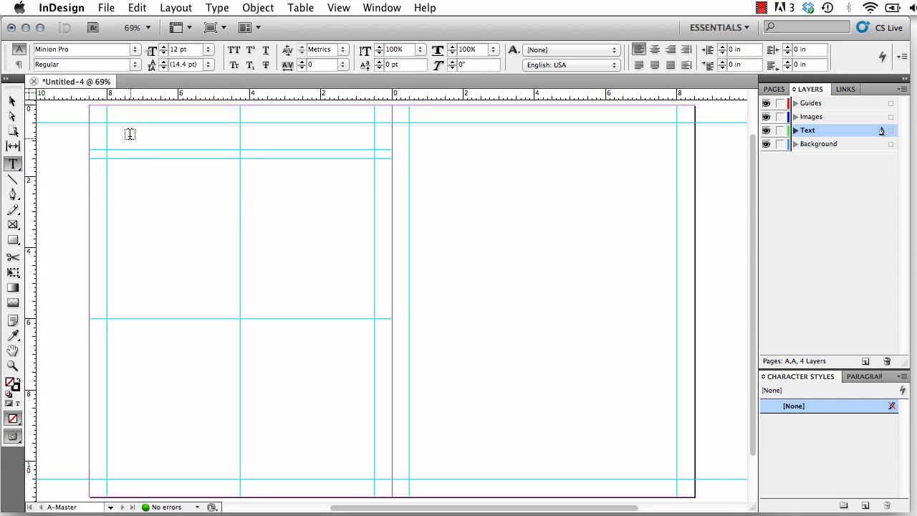
drag(121, 128, 344, 149)
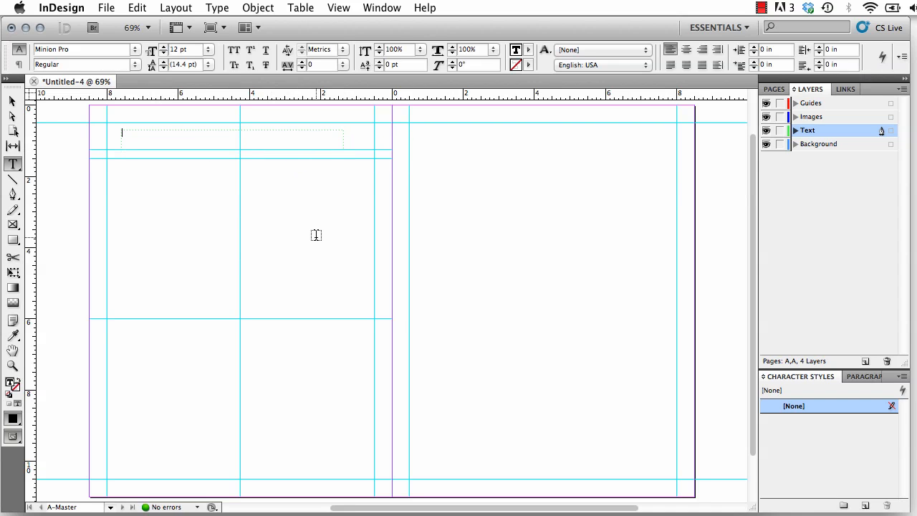
text(PROJECT TITLE)
Step: Format the PROJECT TITLE text as Helvetica Neue Bold at 18 pt
drag(182, 133, 114, 132)
click(134, 50)
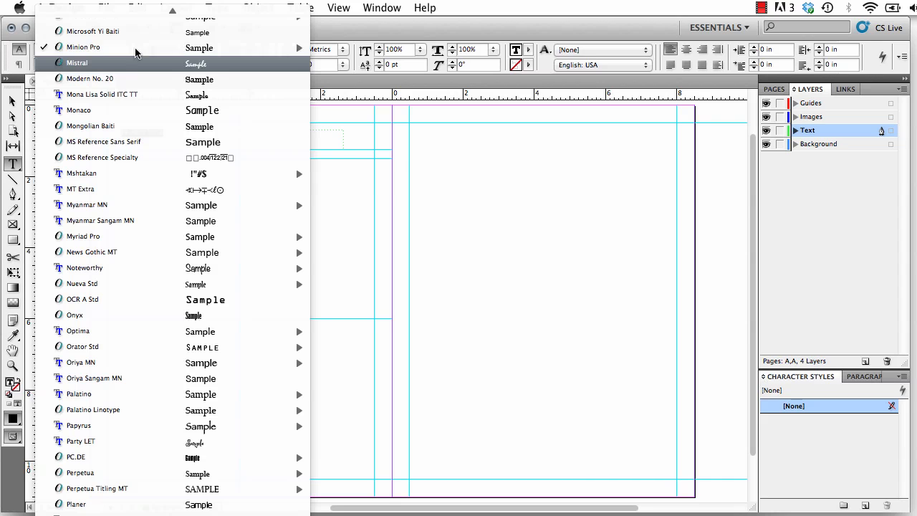
key(h)
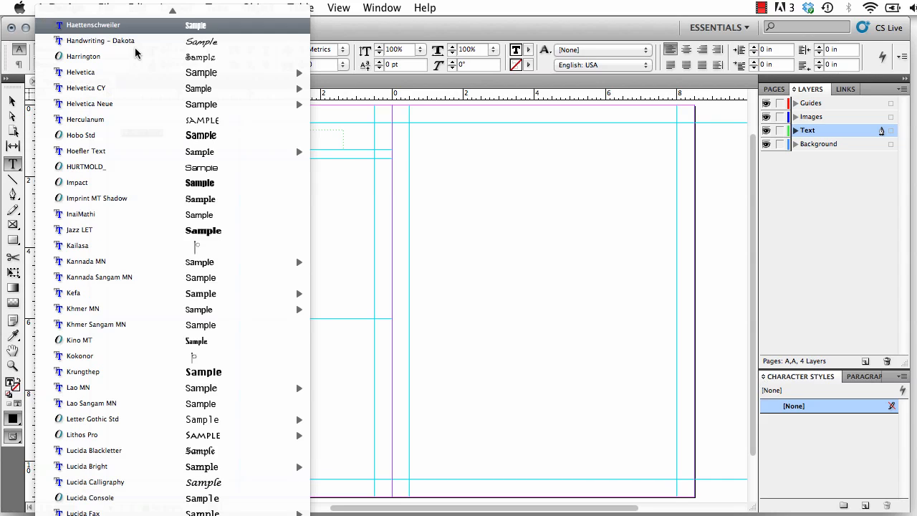
mouse_move(119, 104)
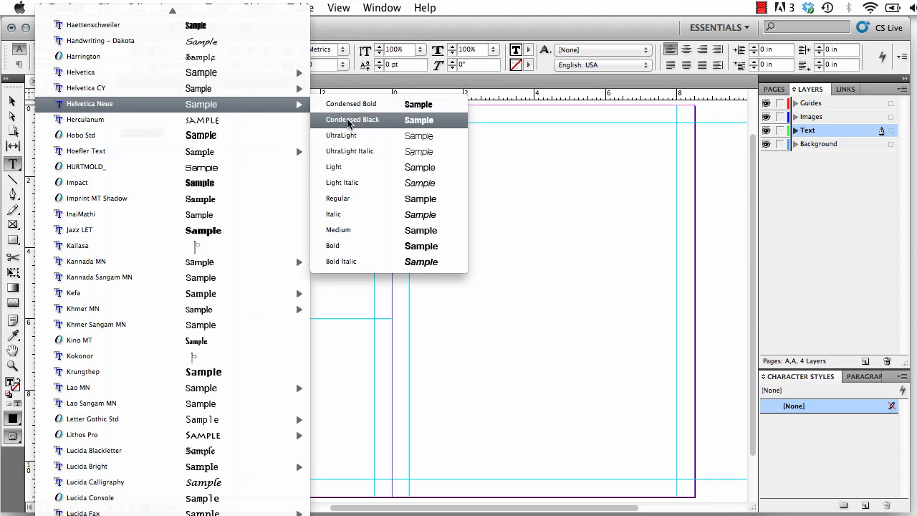
click(337, 245)
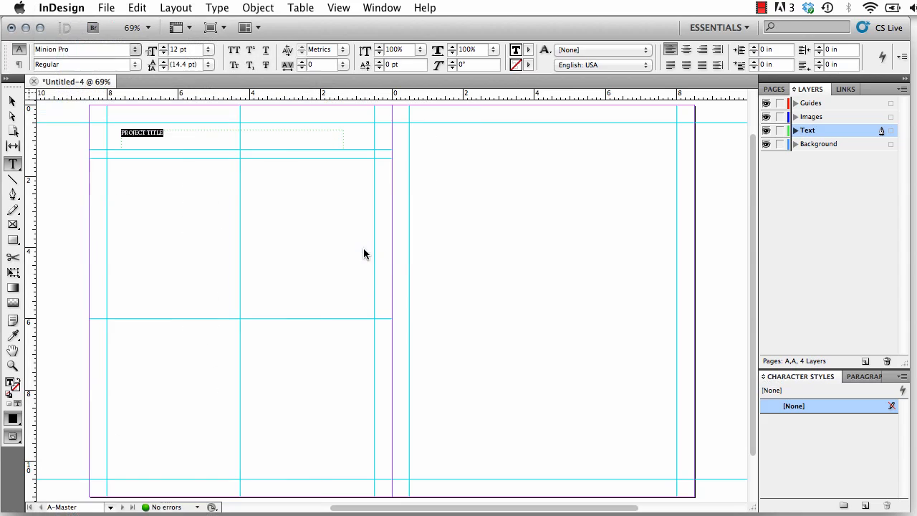
click(208, 49)
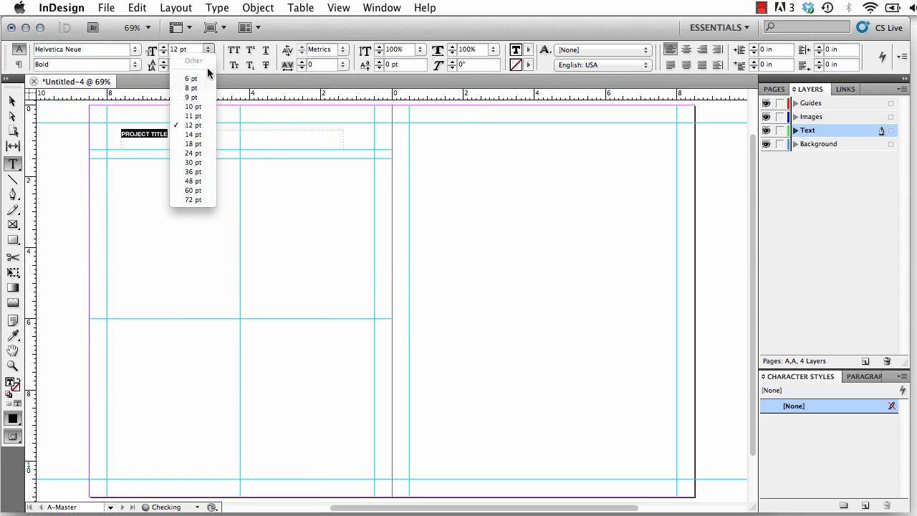
click(204, 143)
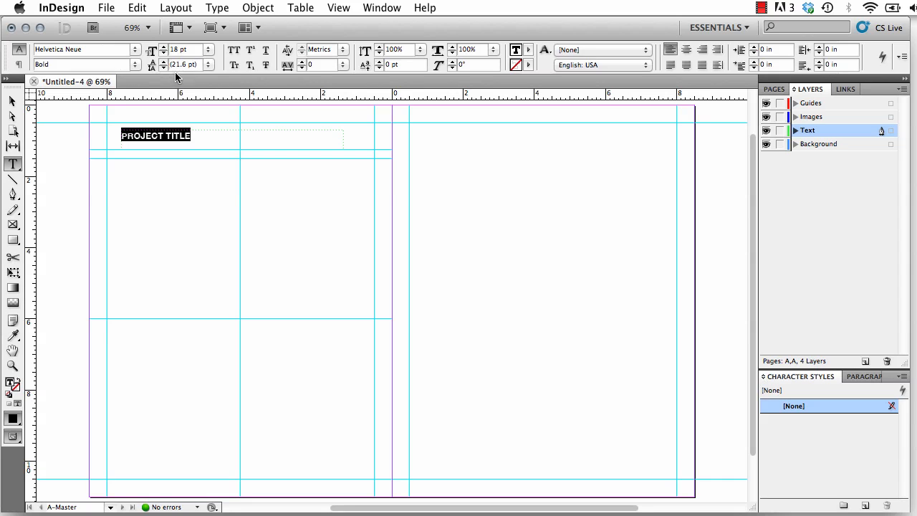
Step: Shorten the title frame to 0.325 in high and move it onto the 1.25 in guide, at X -7.85 in and Y 0.925 in
click(12, 101)
drag(231, 149, 231, 141)
drag(174, 138, 165, 146)
click(167, 203)
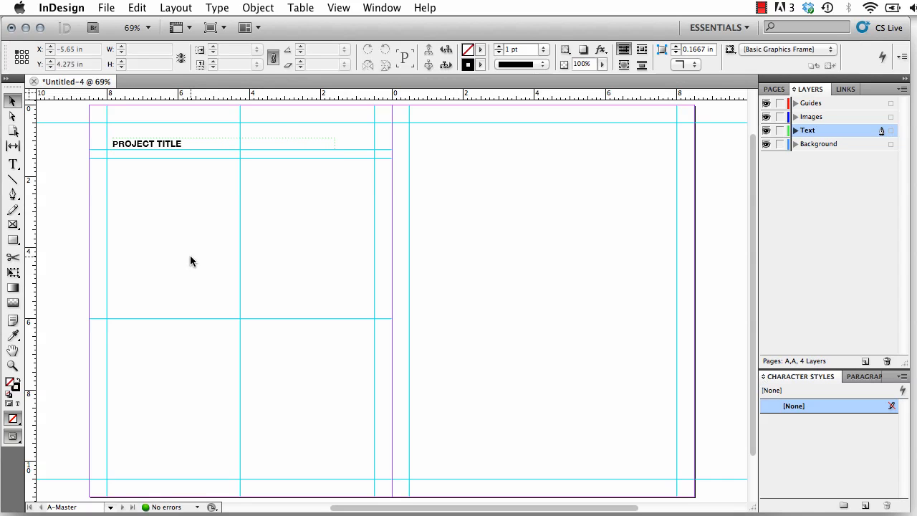
Step: Create a character style named Title from the formatting of the PROJECT TITLE frame
click(160, 149)
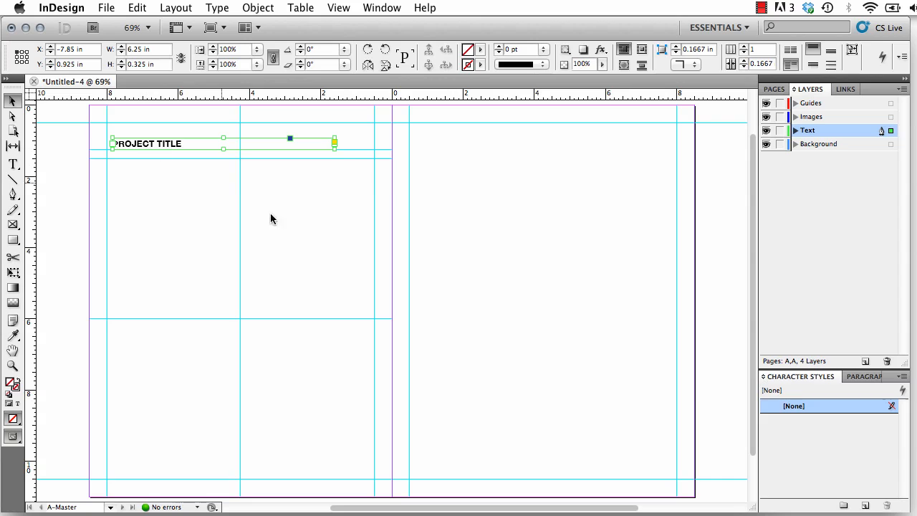
click(903, 377)
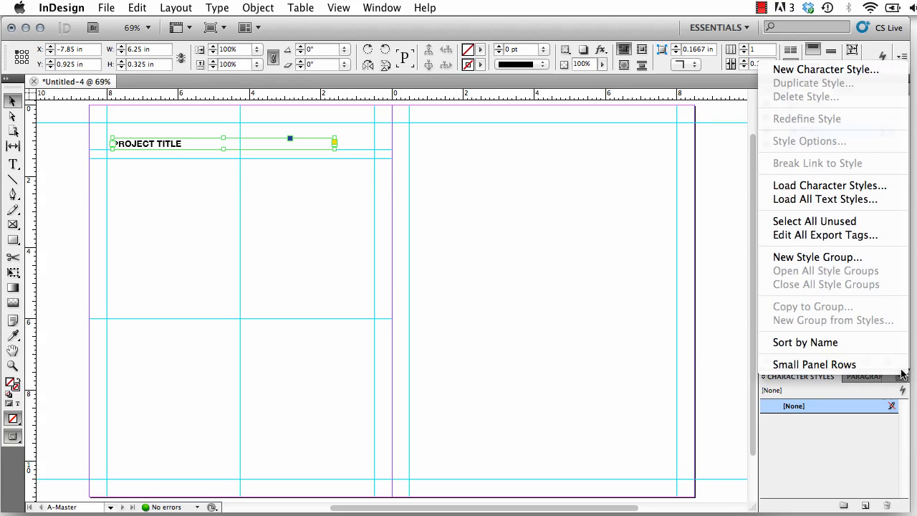
click(851, 70)
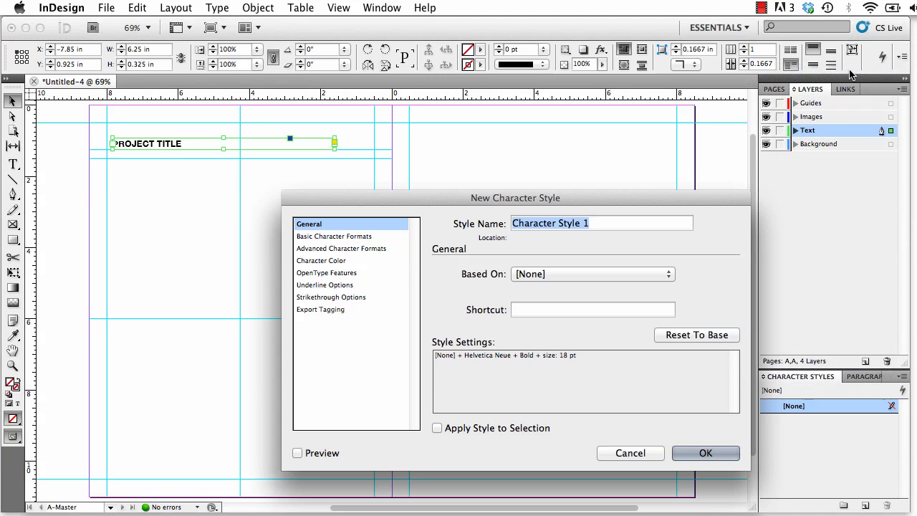
text(Title)
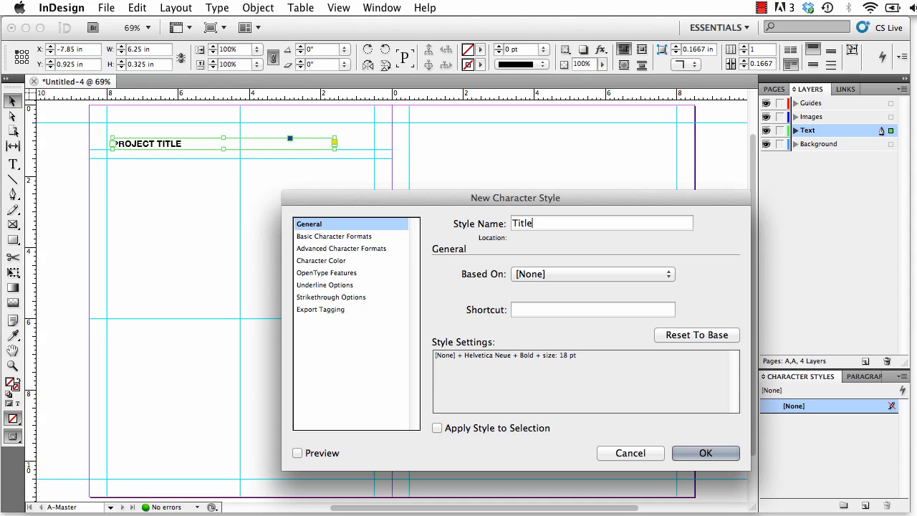
key(Return)
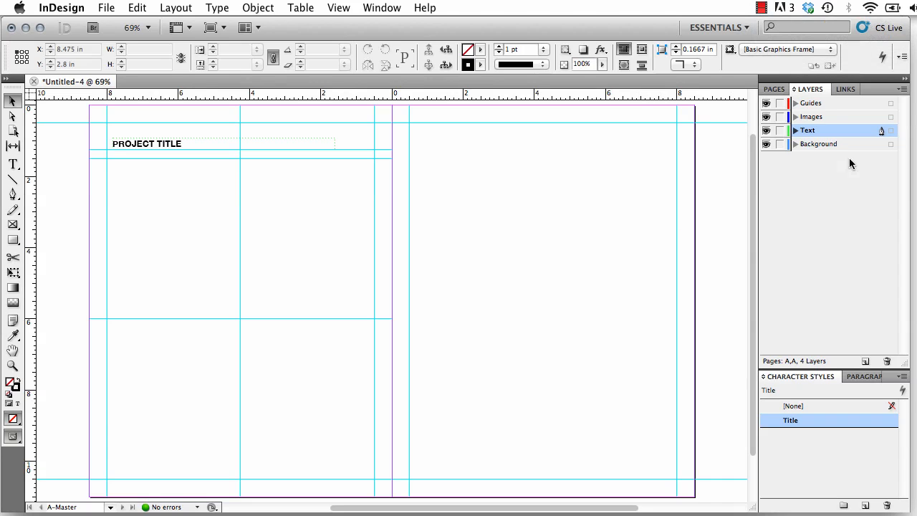
Step: On the Guides layer, add vertical guides to the left master page at -7.85 in, -4.4 in and -4.125 in
click(868, 107)
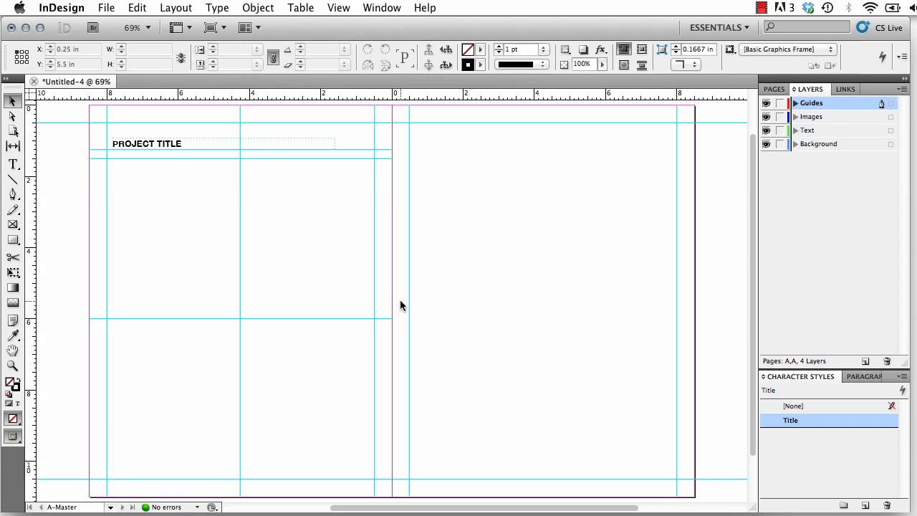
drag(34, 286, 111, 270)
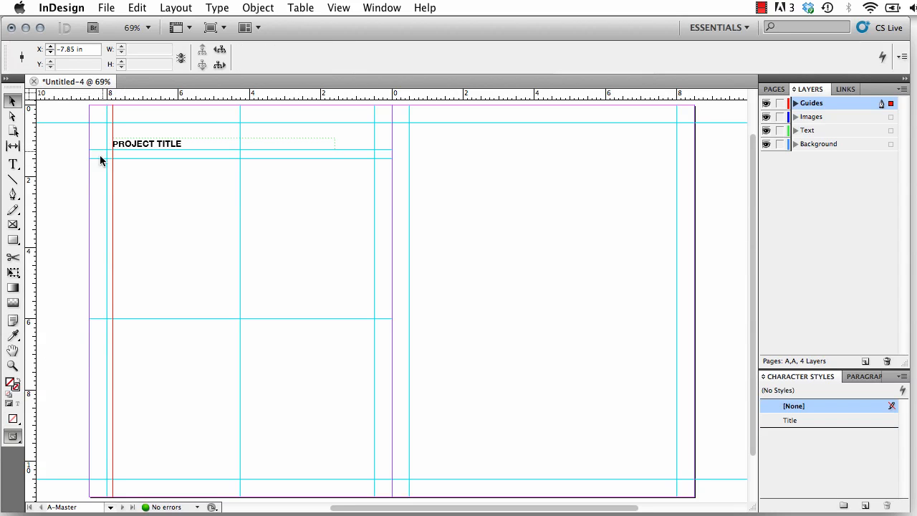
drag(32, 285, 235, 361)
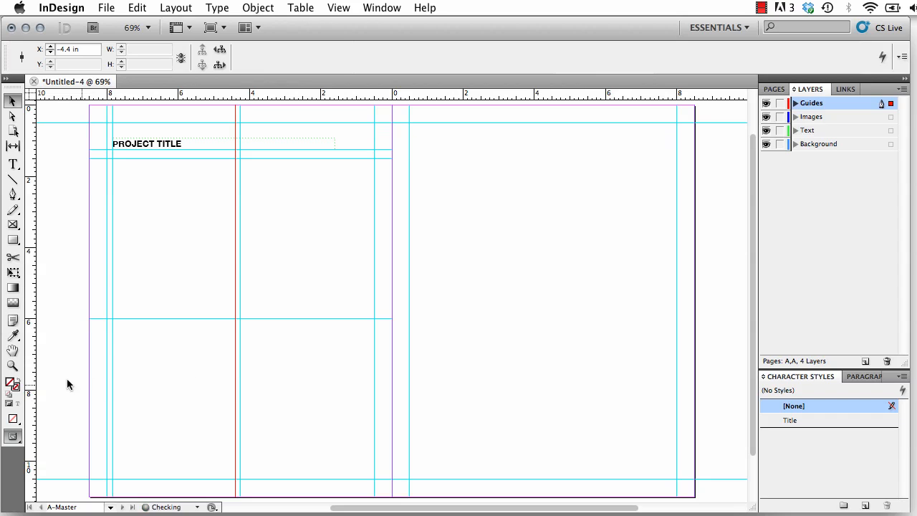
drag(32, 374, 245, 380)
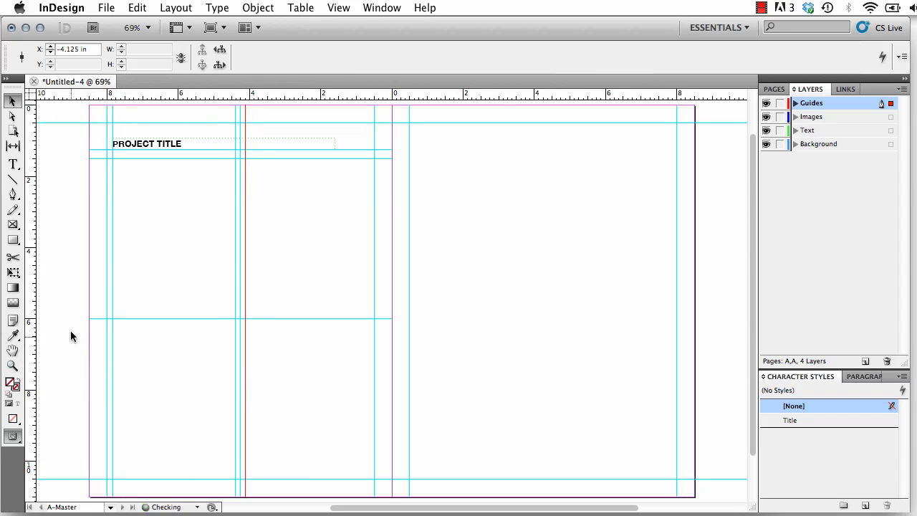
Step: Add horizontal guides to the left master page at 6.25 in and 10.25 in
drag(199, 100, 161, 328)
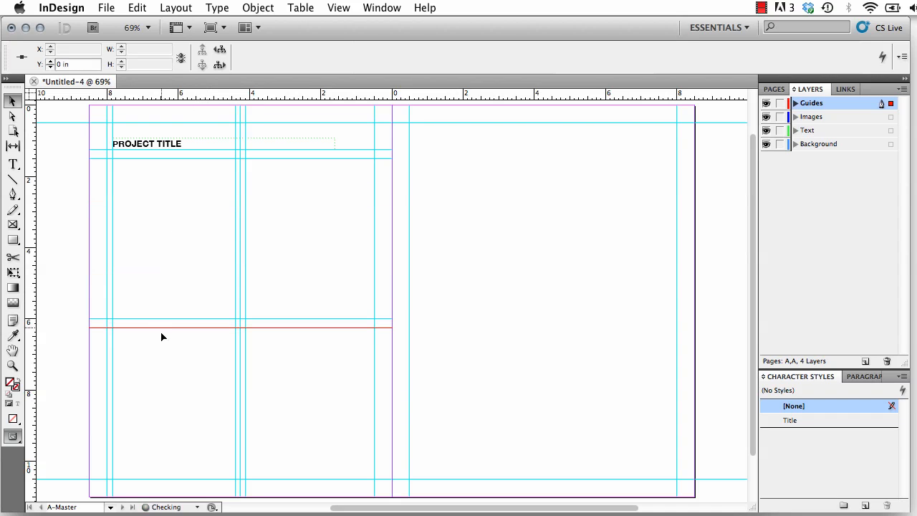
drag(204, 96, 165, 470)
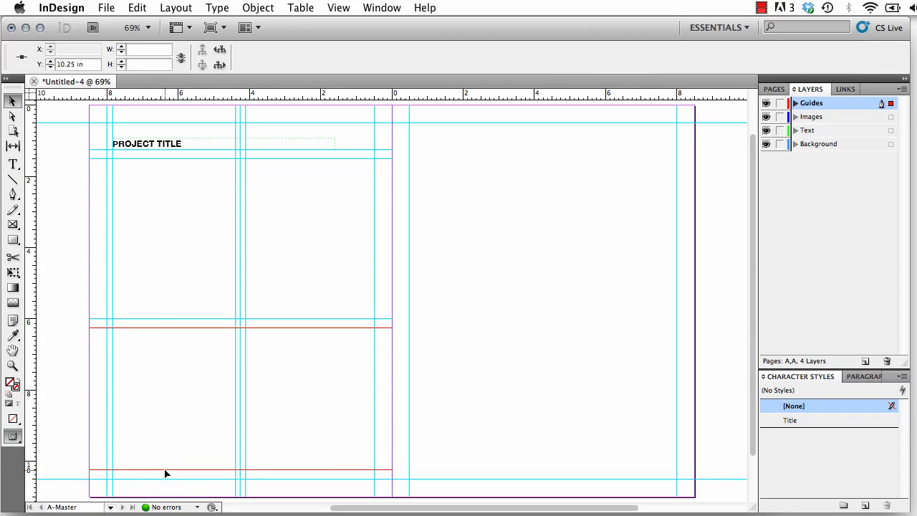
click(187, 430)
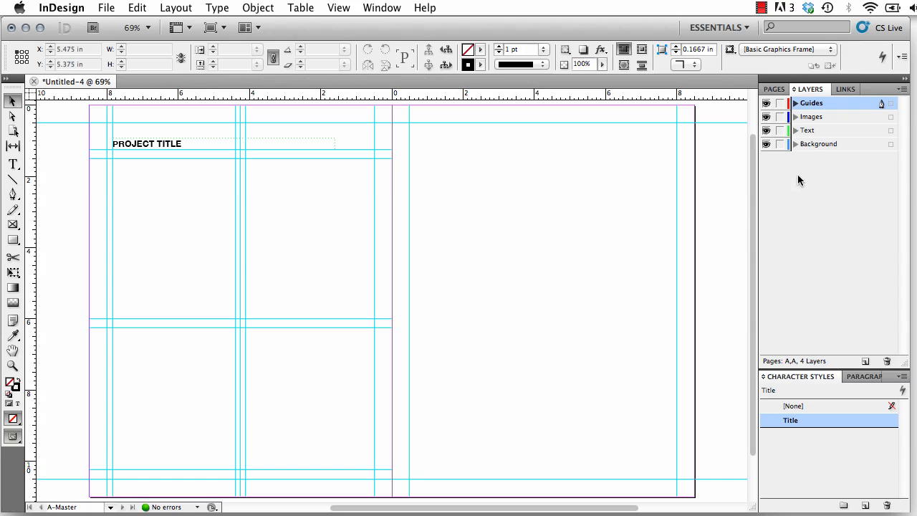
Step: On the Text layer, draw a 3.45 by 4 in text frame between the guides of the left master page's lower left column
click(811, 133)
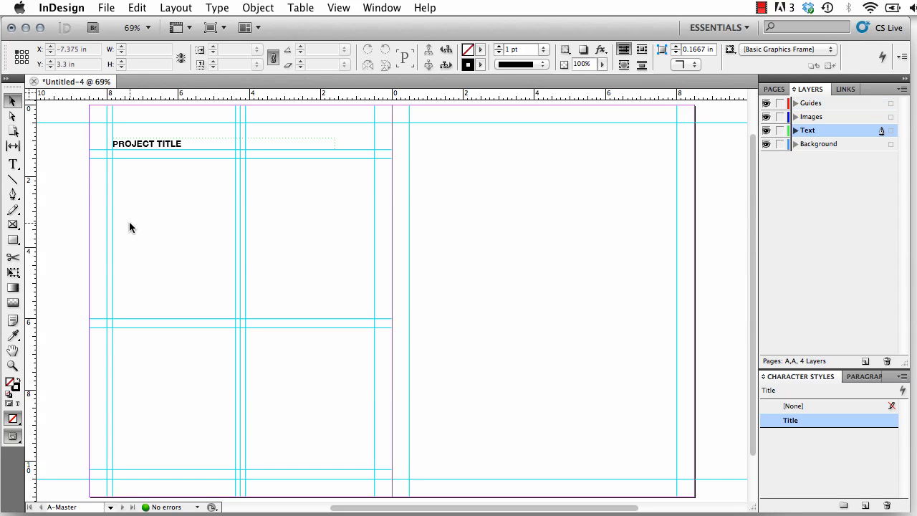
click(13, 165)
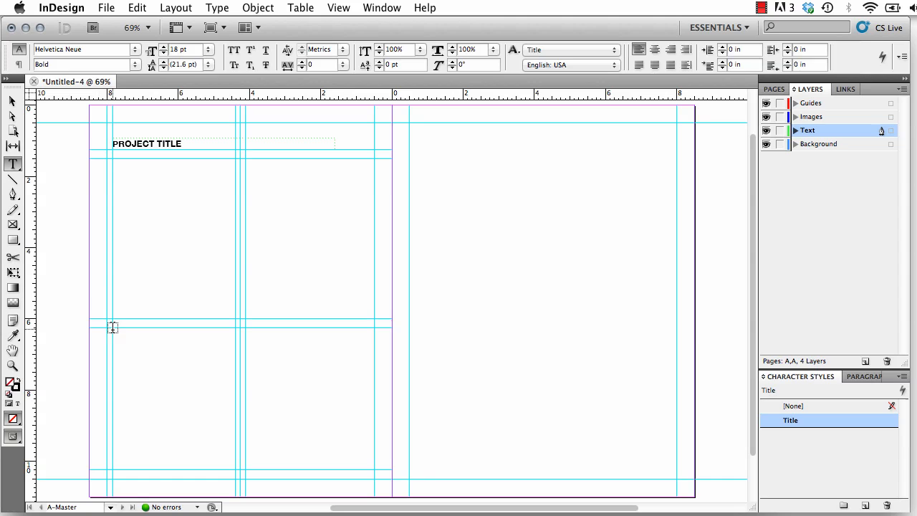
drag(111, 327, 237, 472)
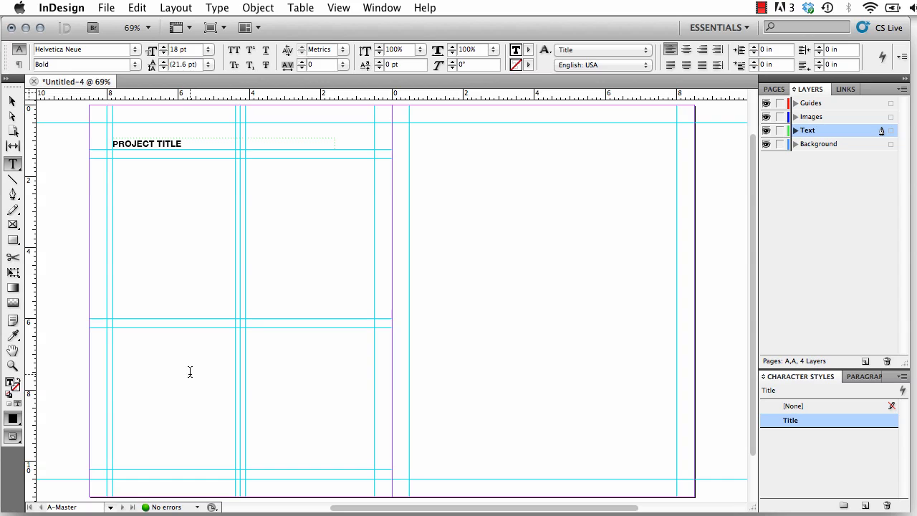
Step: Set the new column frame's type to Helvetica Neue Regular at 10 pt and fill the frame with placeholder text
click(135, 65)
mouse_move(100, 11)
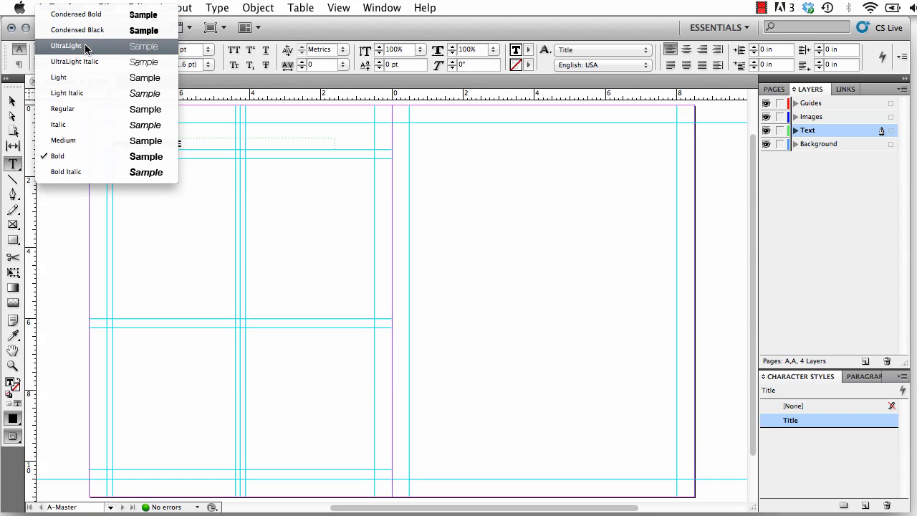
click(78, 107)
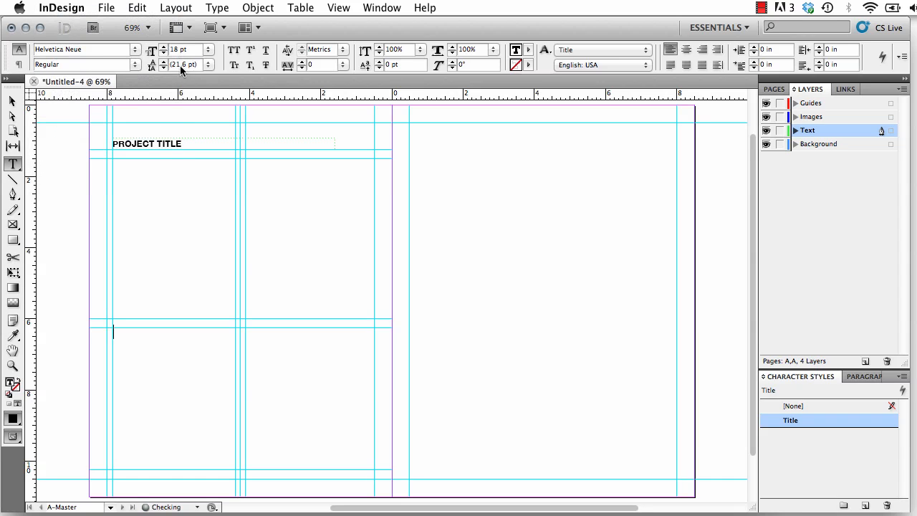
click(209, 49)
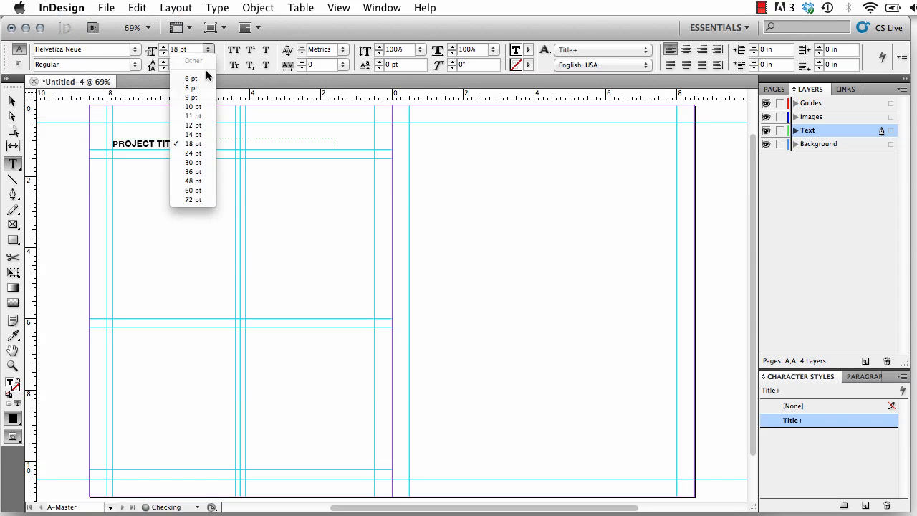
click(194, 107)
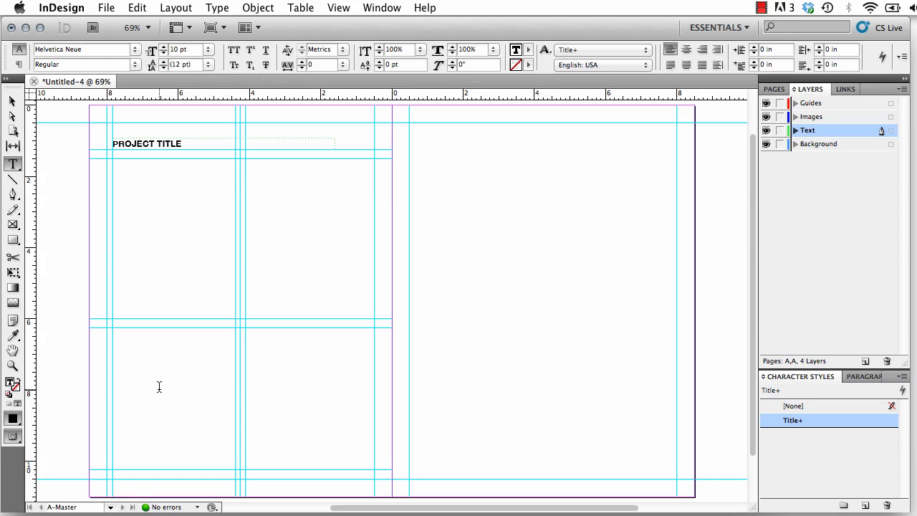
click(218, 8)
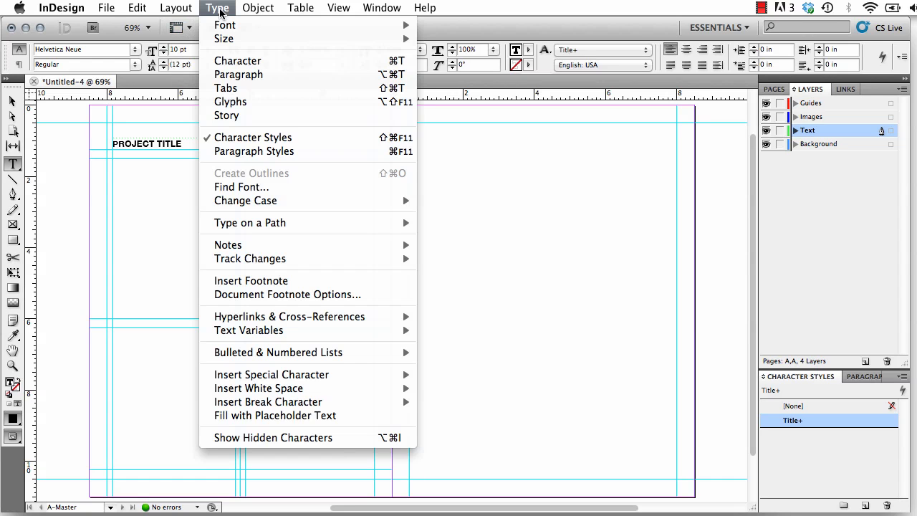
click(258, 415)
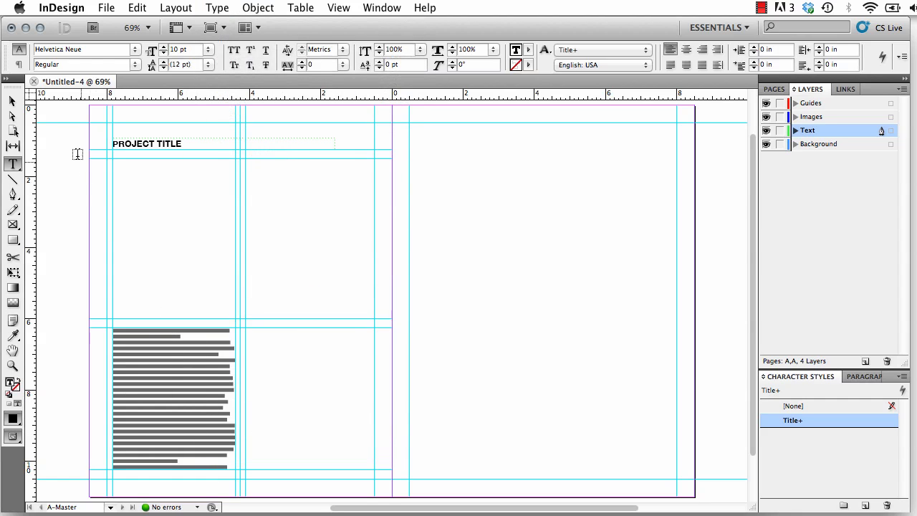
Step: Create a character style named Body from the column text, using Helvetica Neue Regular at 10 pt with 14 pt leading
click(11, 102)
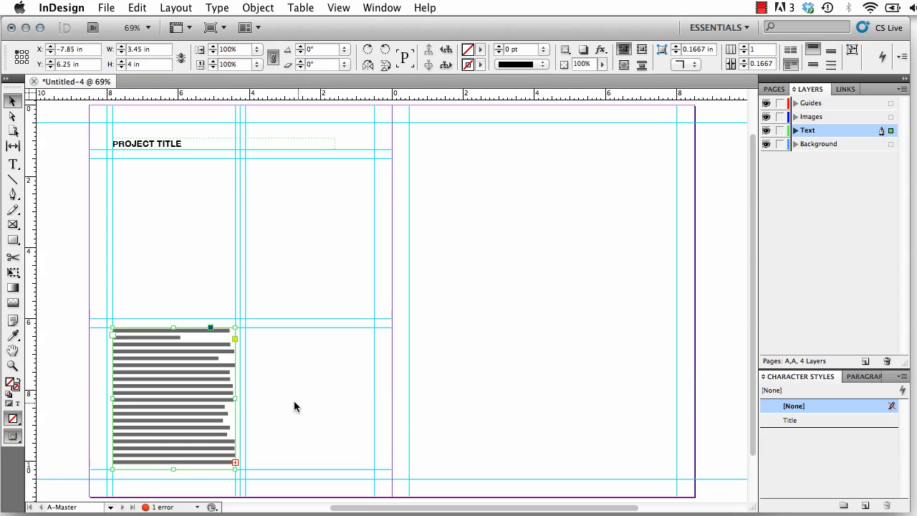
click(903, 377)
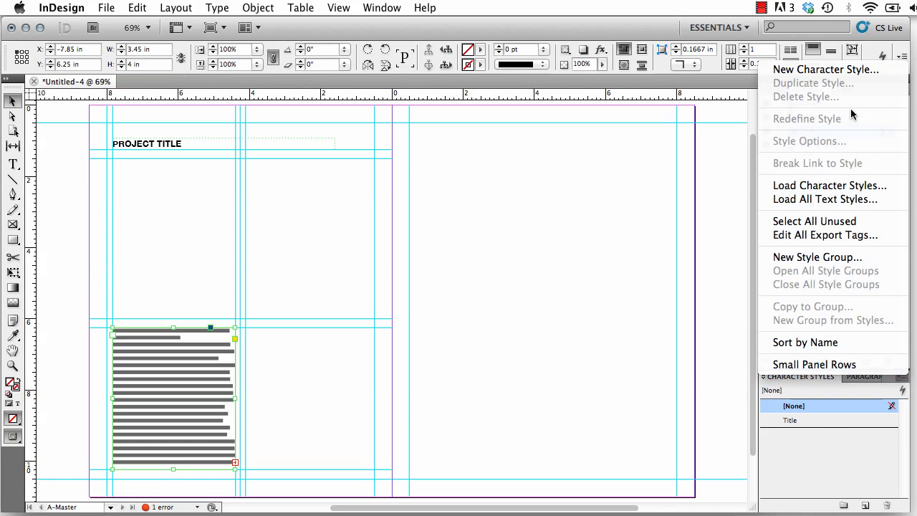
click(843, 70)
text(Body)
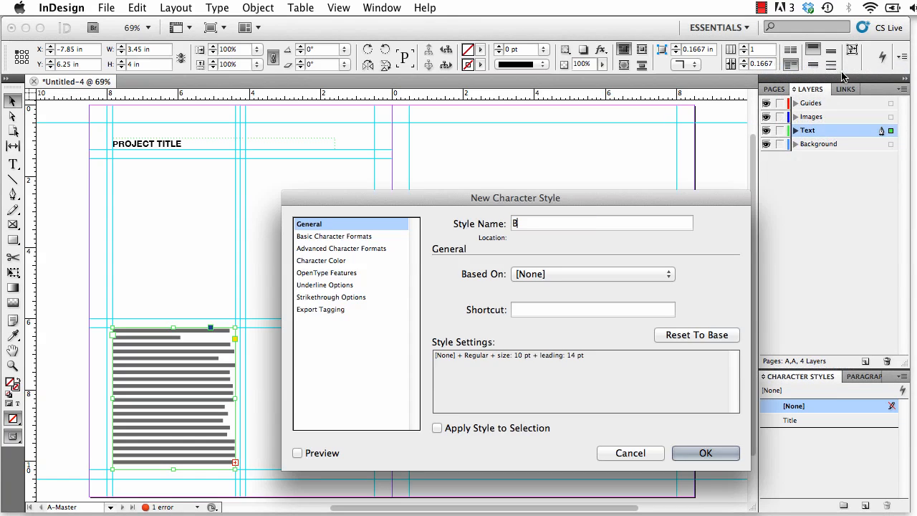
click(358, 238)
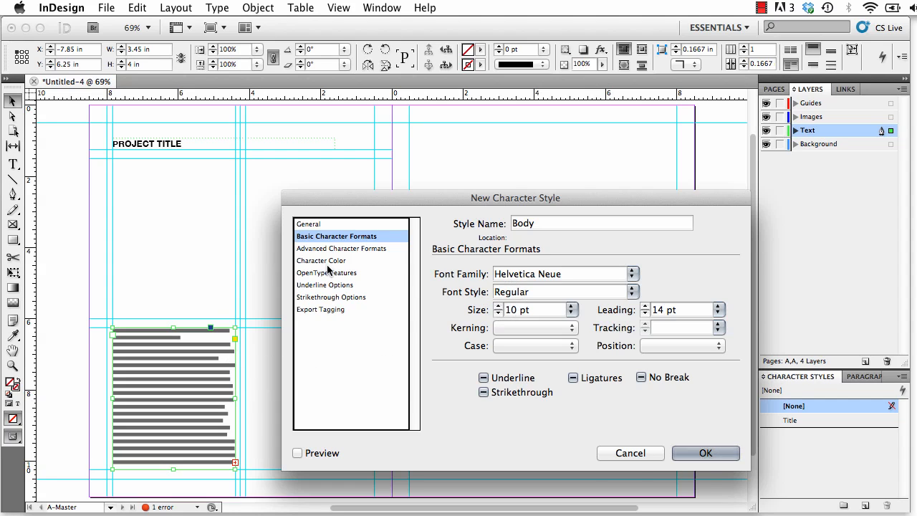
click(686, 456)
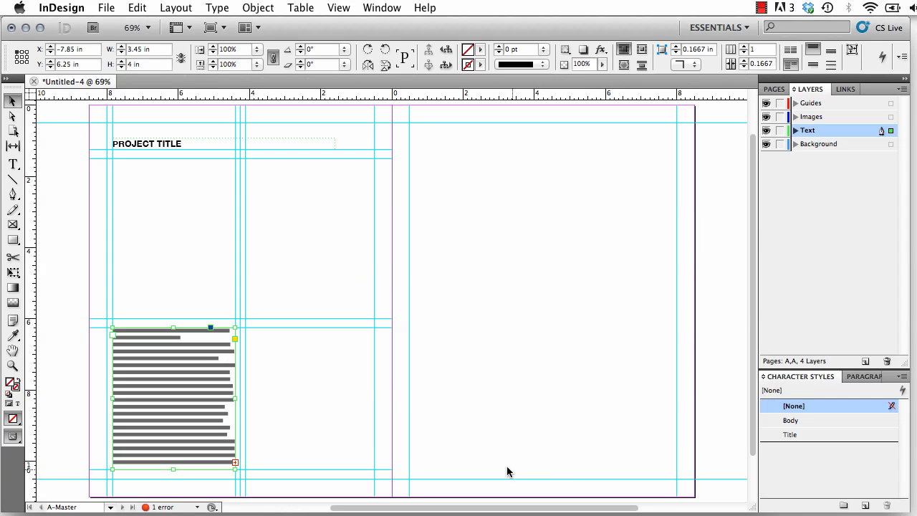
click(477, 413)
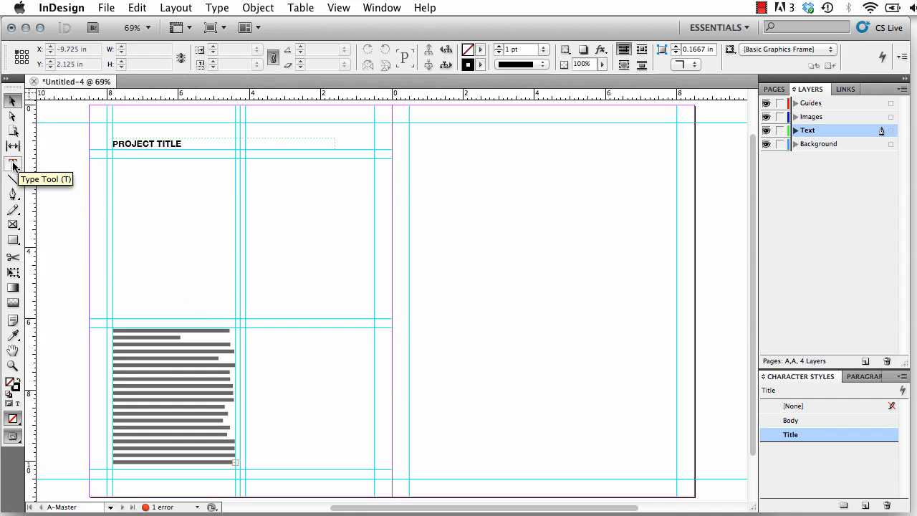
Step: Draw a text frame about 0.42 by 0.25 in between the 6 and 6.25 in guides at the left master page's inner edge
key(super+equal)
key(super+equal)
key(super+equal)
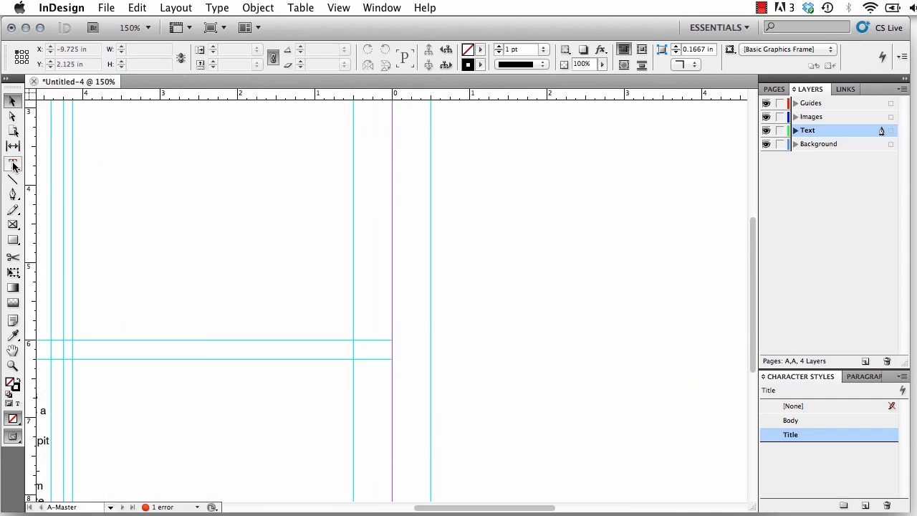
drag(169, 325, 397, 289)
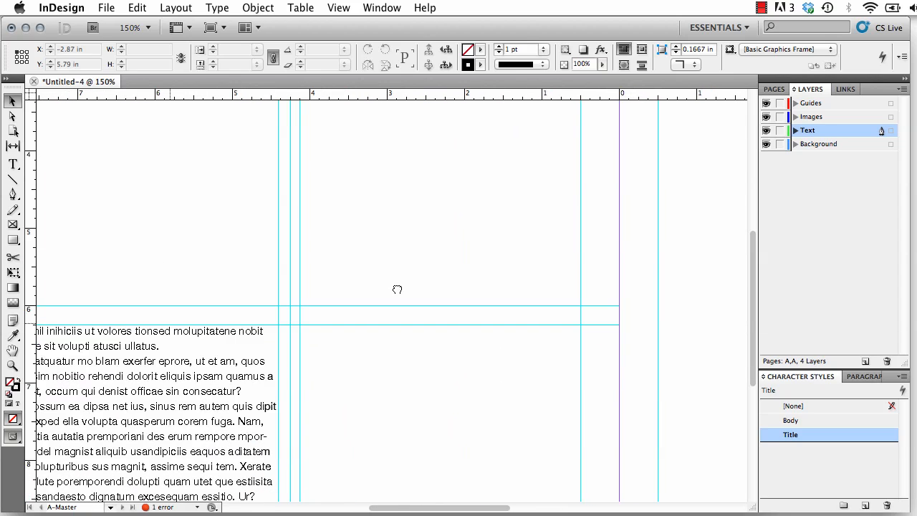
click(13, 164)
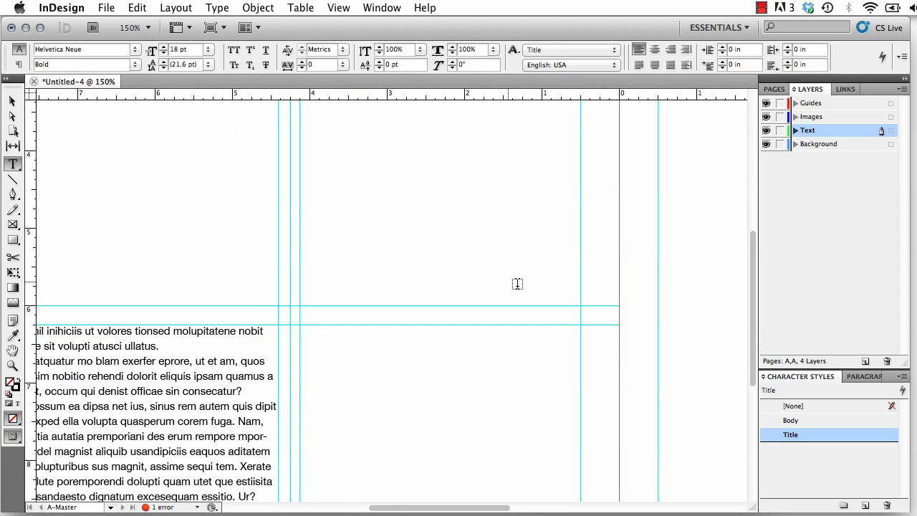
drag(578, 300, 612, 324)
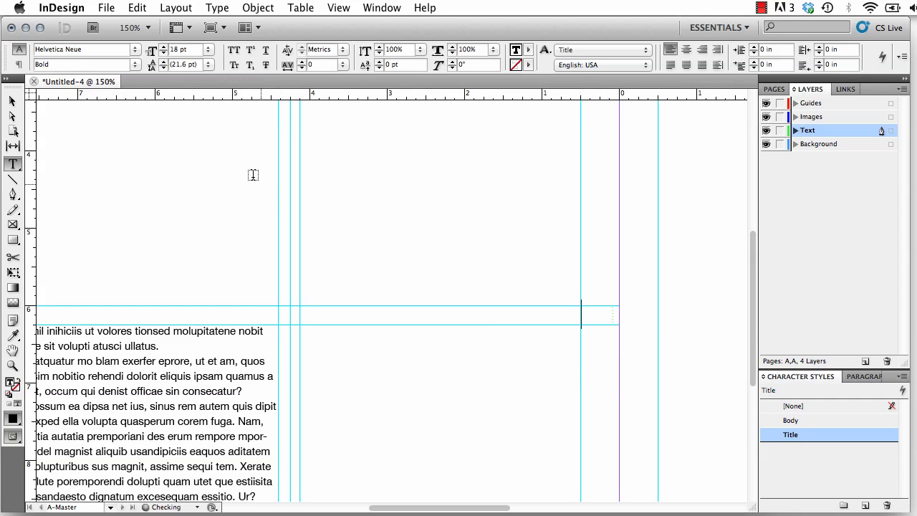
Step: Set the small frame's type to Helvetica Neue UltraLight Italic at 10 pt
click(135, 49)
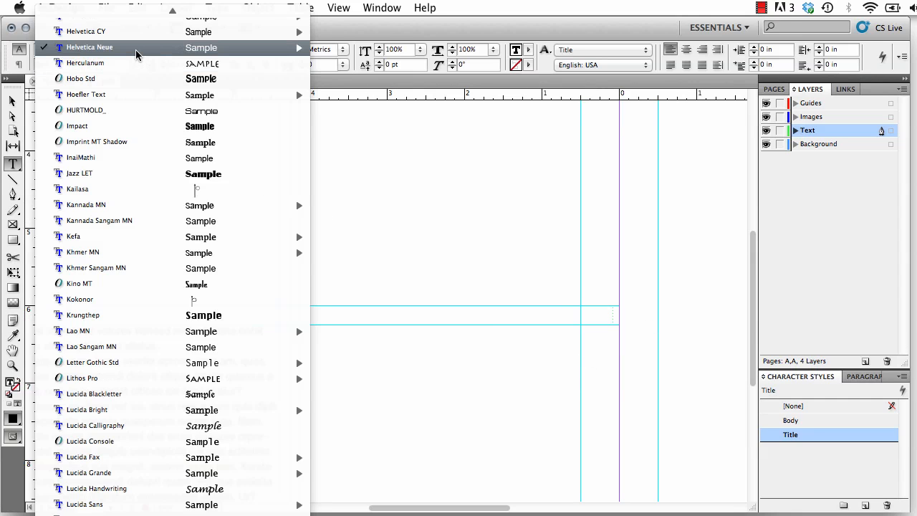
mouse_move(125, 35)
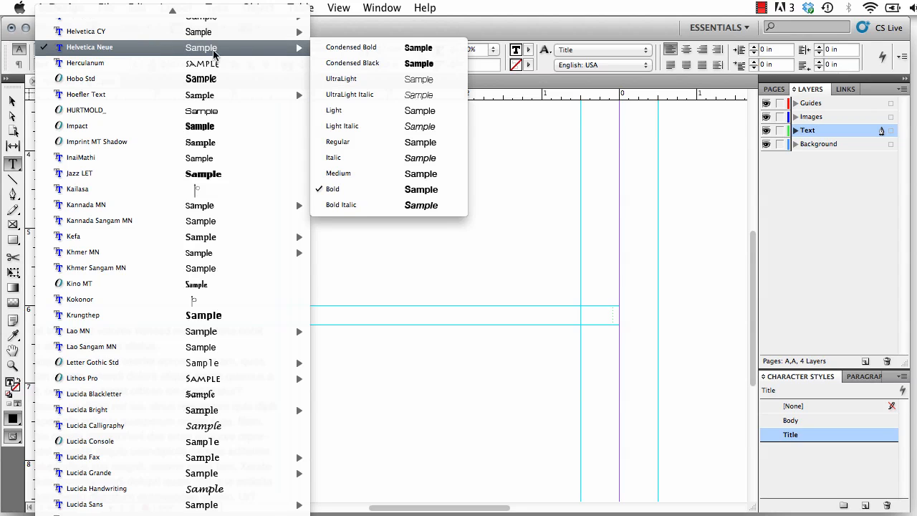
click(351, 95)
click(209, 49)
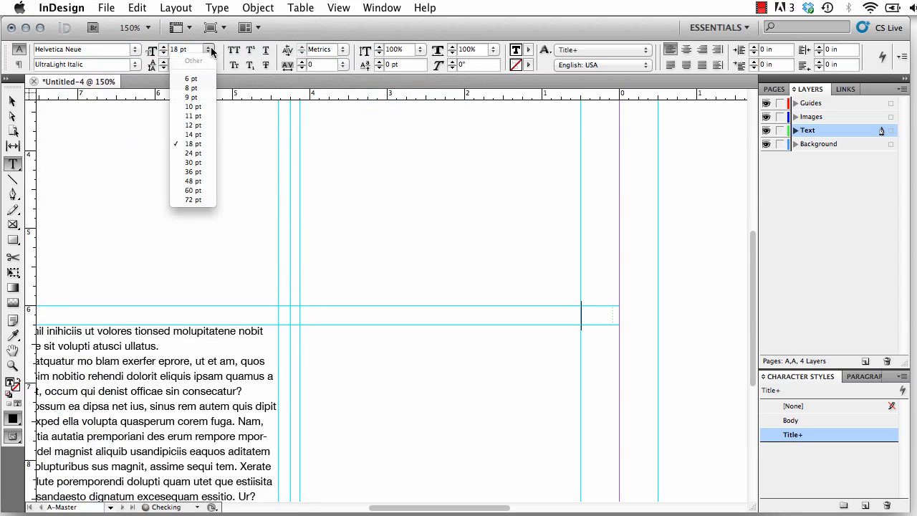
click(205, 105)
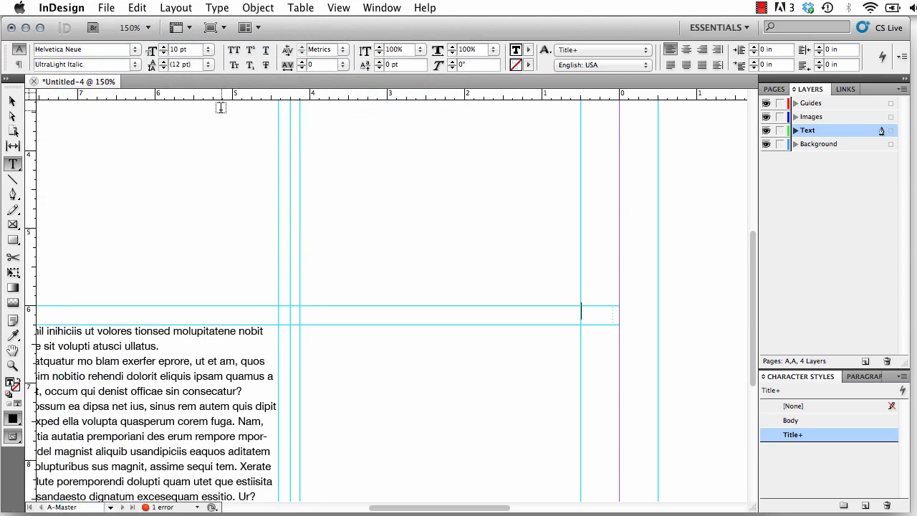
Step: Insert a Current Page Number marker in the small text frame and select the frame as an object
click(217, 8)
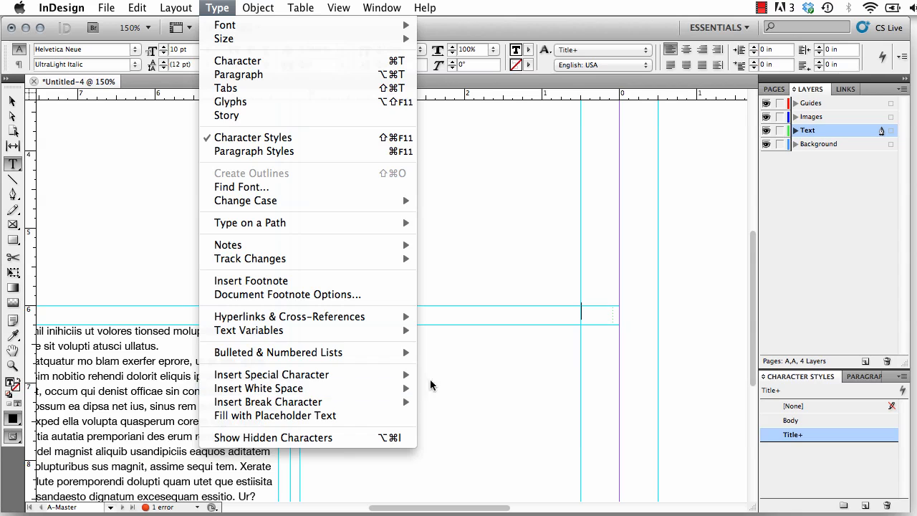
mouse_move(409, 375)
mouse_move(462, 388)
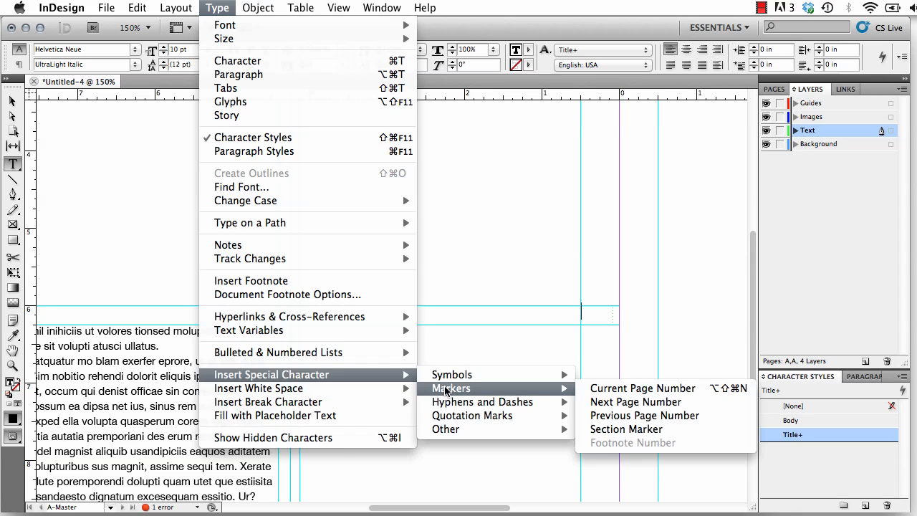
click(605, 390)
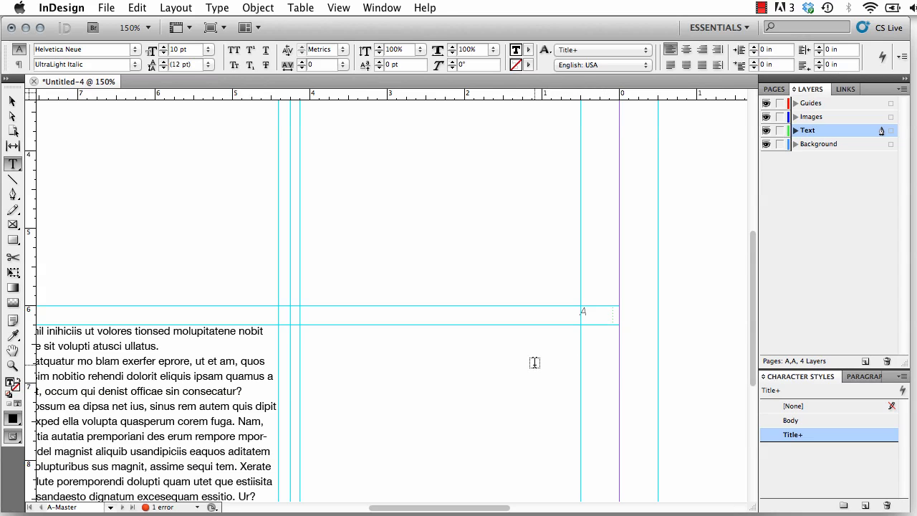
click(12, 101)
Step: Move the page-number frame from the left master page to the outer edge of the right master page
click(774, 89)
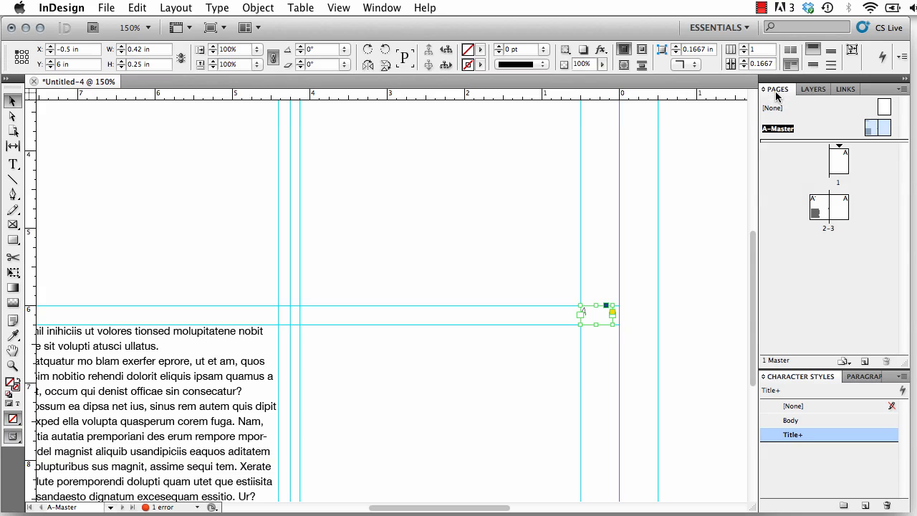
click(775, 130)
key(super+minus)
key(super+minus)
key(super+minus)
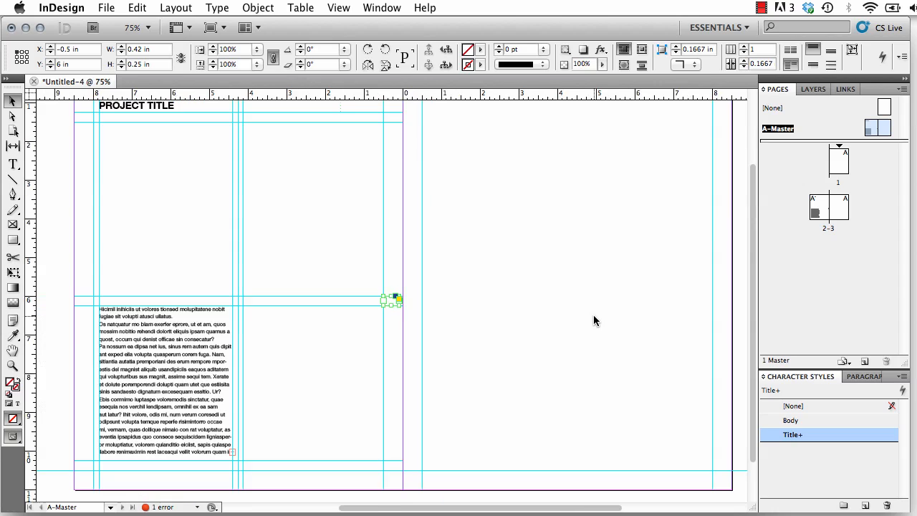
click(414, 333)
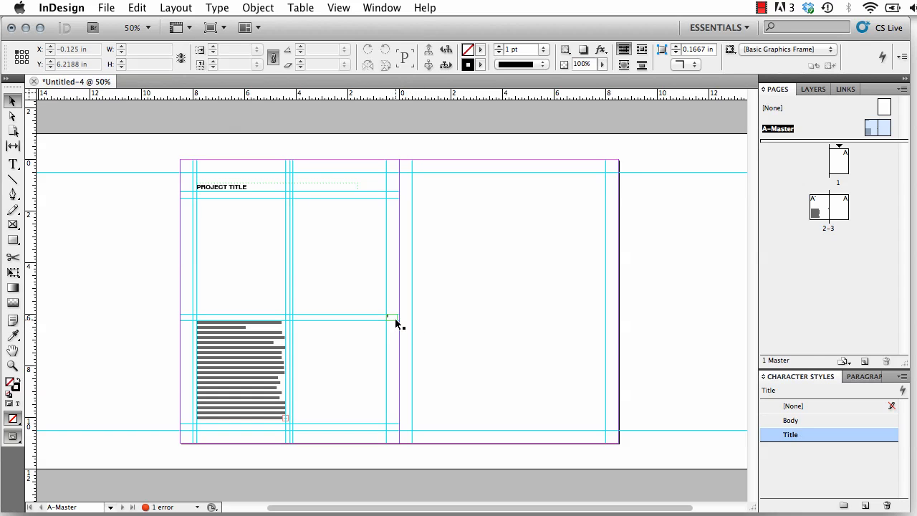
click(393, 319)
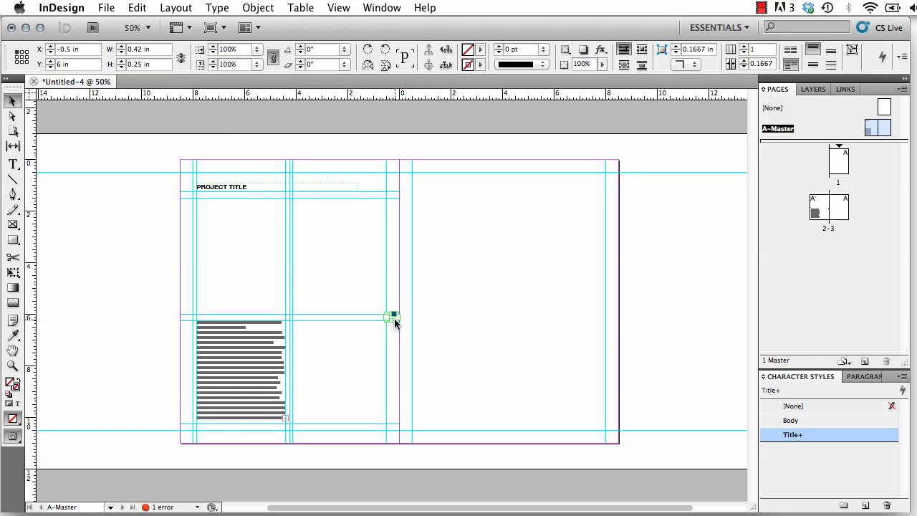
key(super+equal)
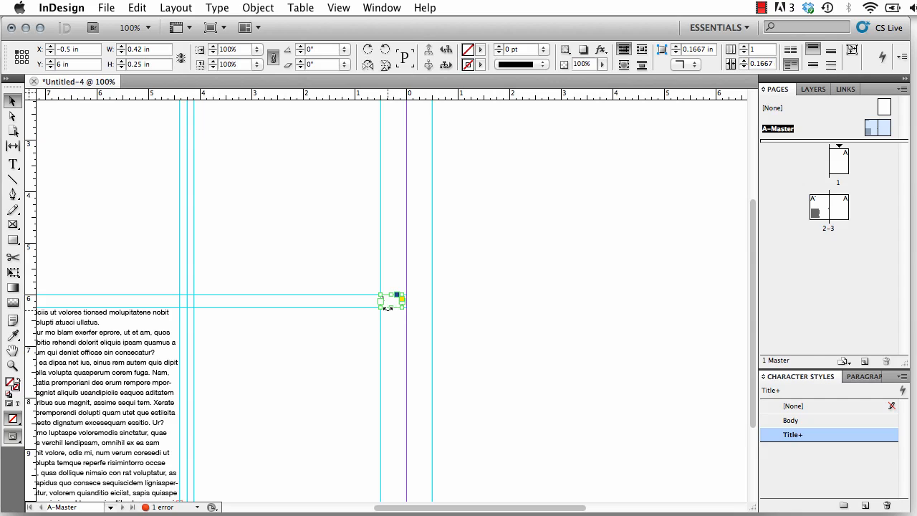
drag(388, 306, 698, 300)
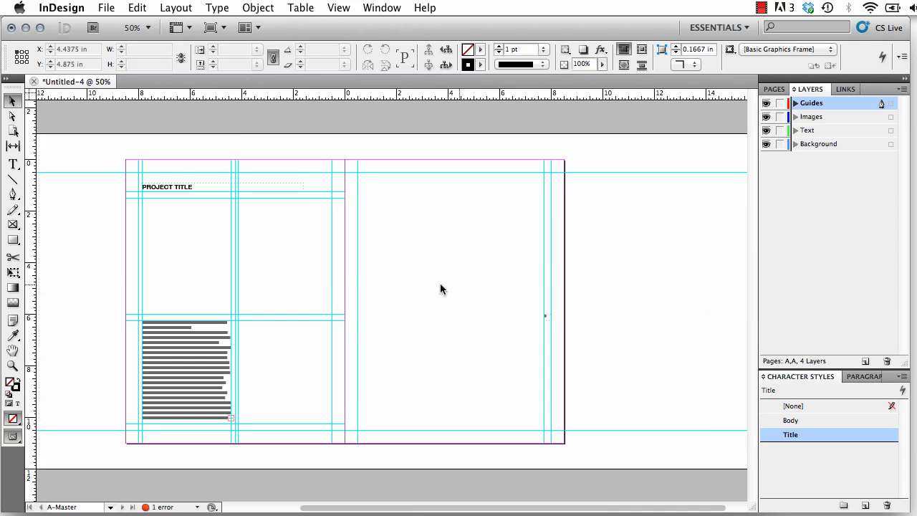
scroll(459, 279, left, 2)
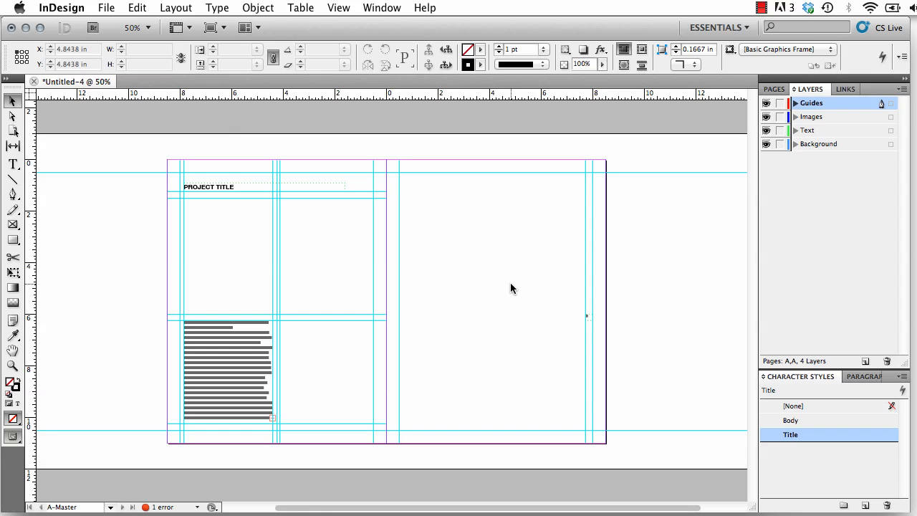
Step: On the Images layer, draw a rectangular image frame about 7.69 by 4.5 in below the project title on the left master page
click(774, 90)
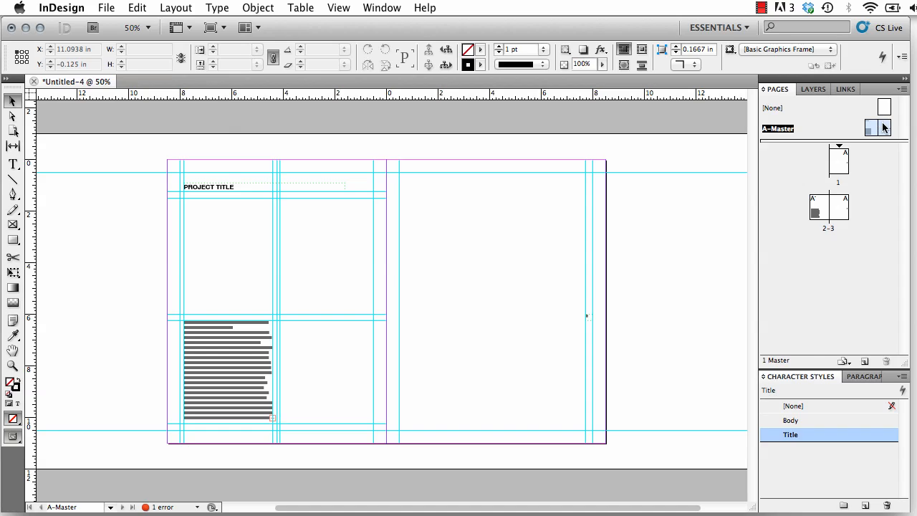
click(814, 89)
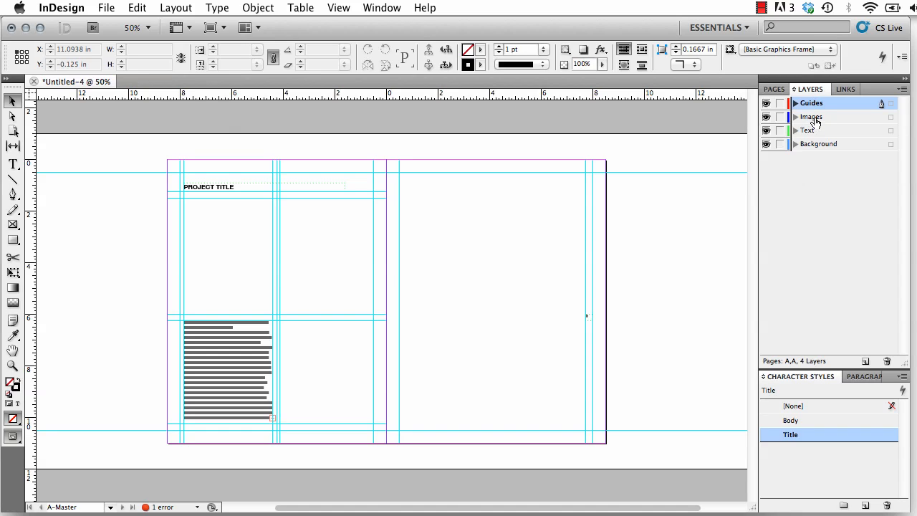
click(814, 117)
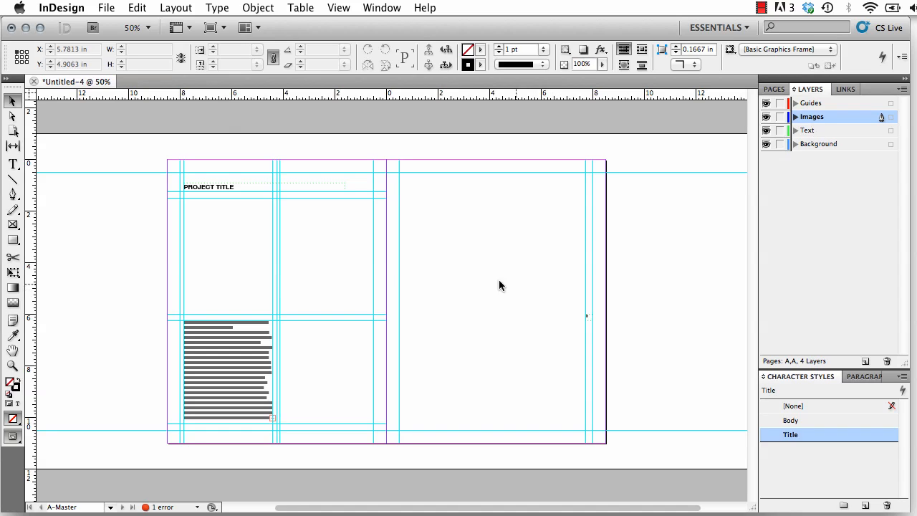
click(12, 226)
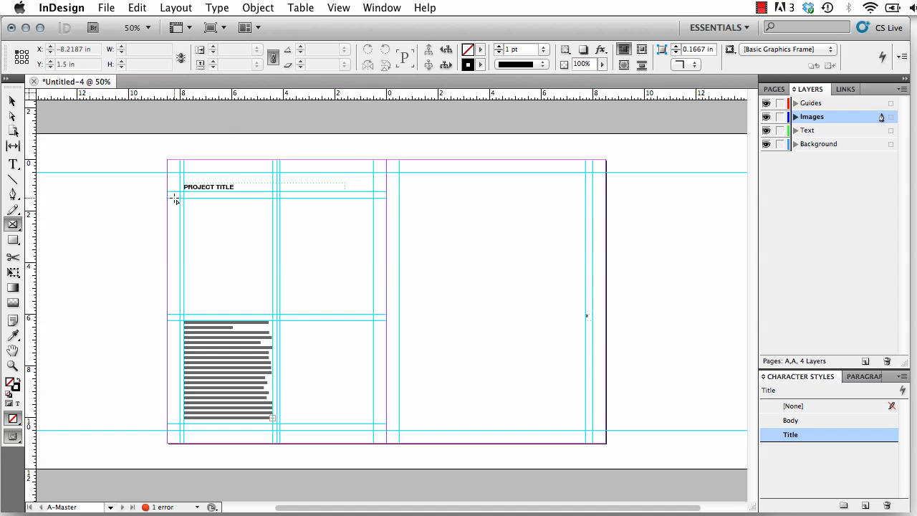
drag(175, 199, 375, 317)
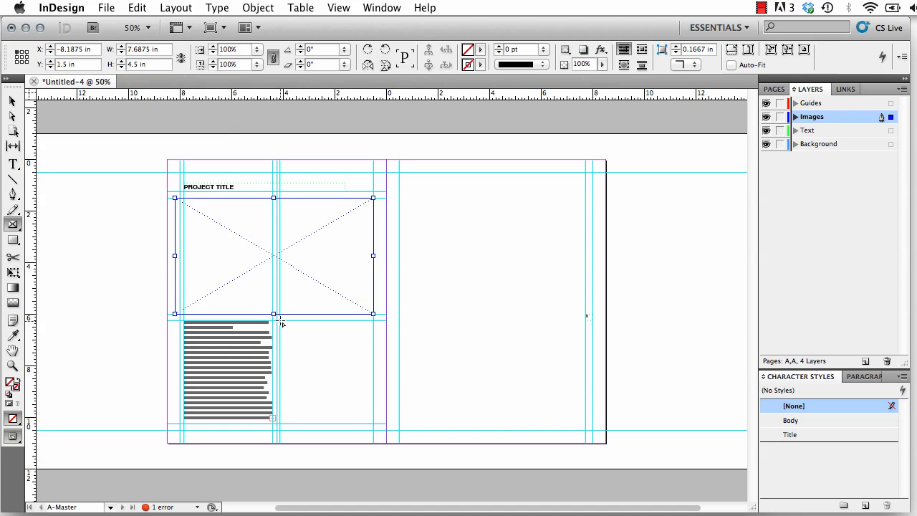
Step: Draw a 3.625 by 4 in image frame beside the body column and a 7.24 by 8.75 in frame on the right master page
mouse_move(280, 321)
mouse_down()
mouse_move(348, 380)
mouse_move(373, 423)
mouse_up()
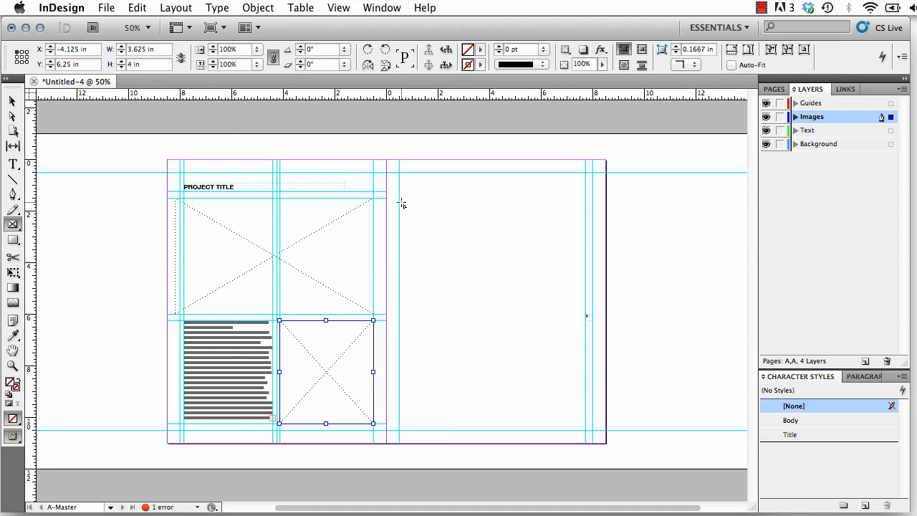
mouse_move(399, 198)
mouse_down()
mouse_move(508, 352)
mouse_move(587, 415)
mouse_move(586, 425)
mouse_up()
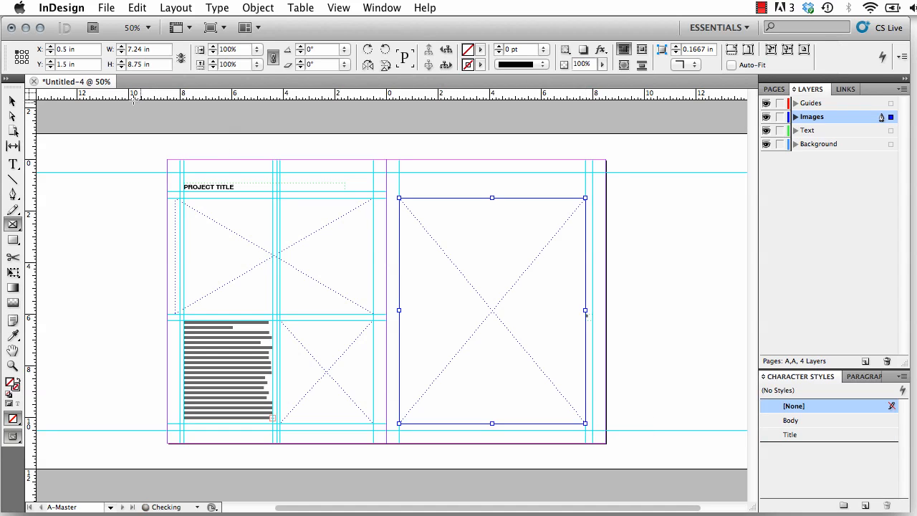
click(478, 188)
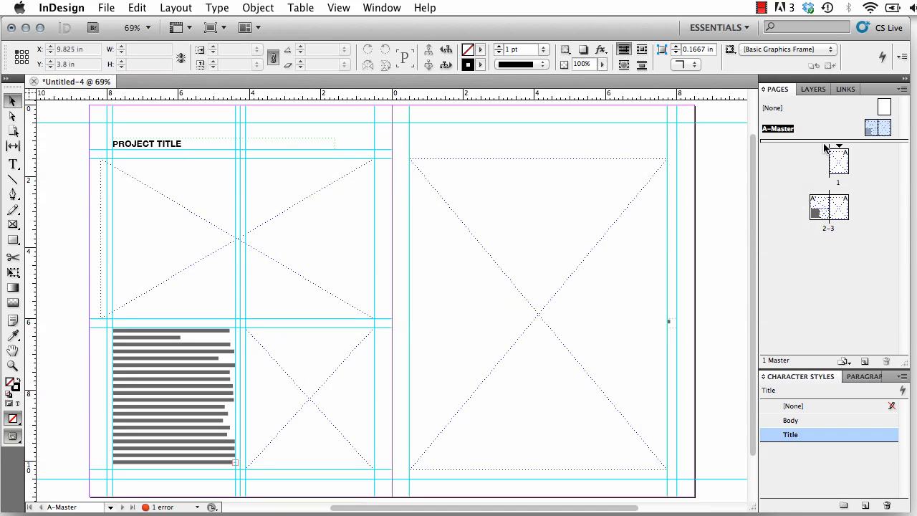
Step: Open the spread of pages 2-3 and examine the master layout on the lower half of page 2
double_click(828, 231)
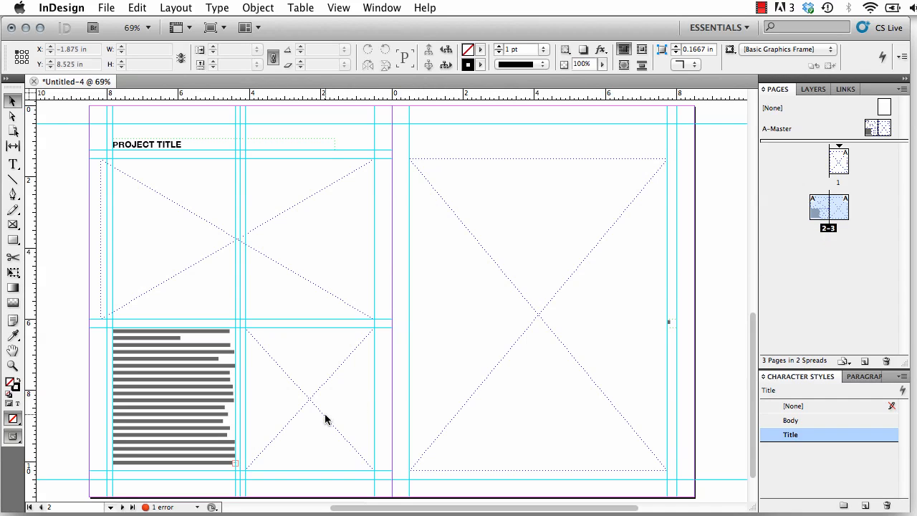
key(super+equal)
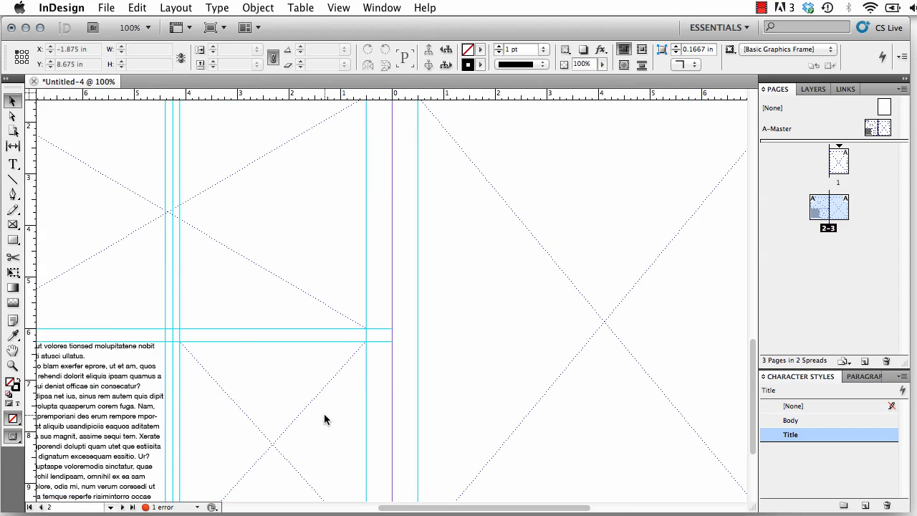
drag(324, 413, 448, 290)
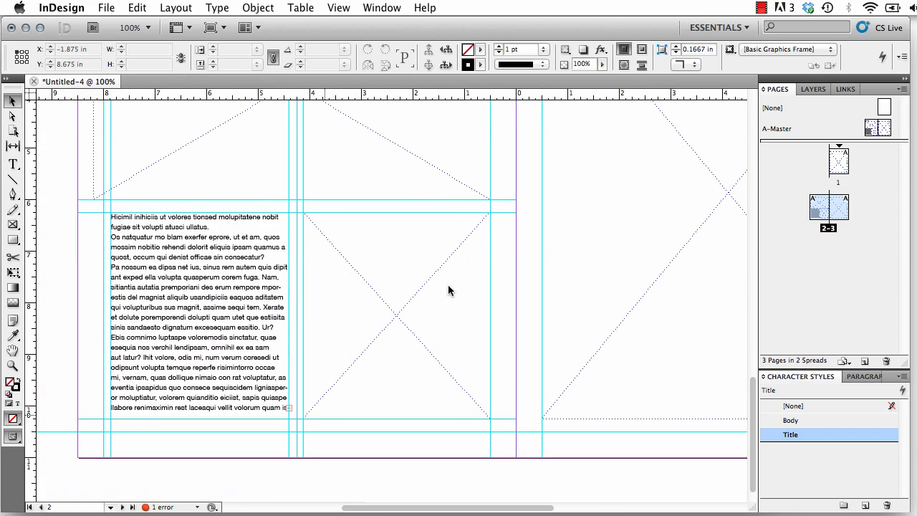
Step: Place LeLuo02.jpg from the Desktop folder 04_Portfolio/03_Pier into the image frame beside the body text on page 2
key(super+equal)
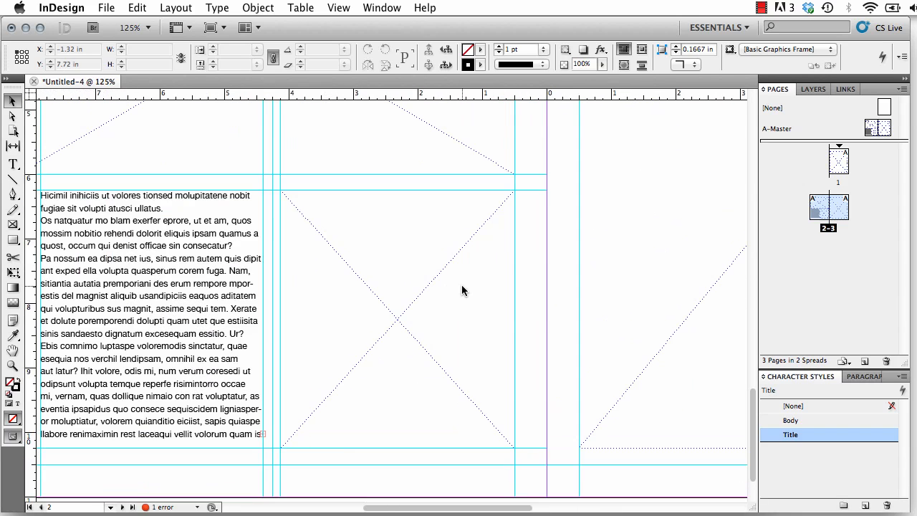
click(106, 8)
click(124, 215)
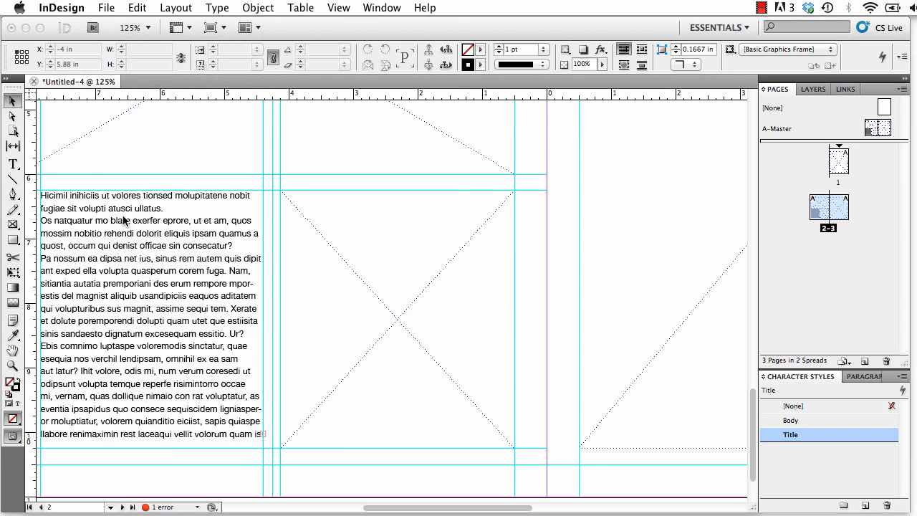
click(346, 194)
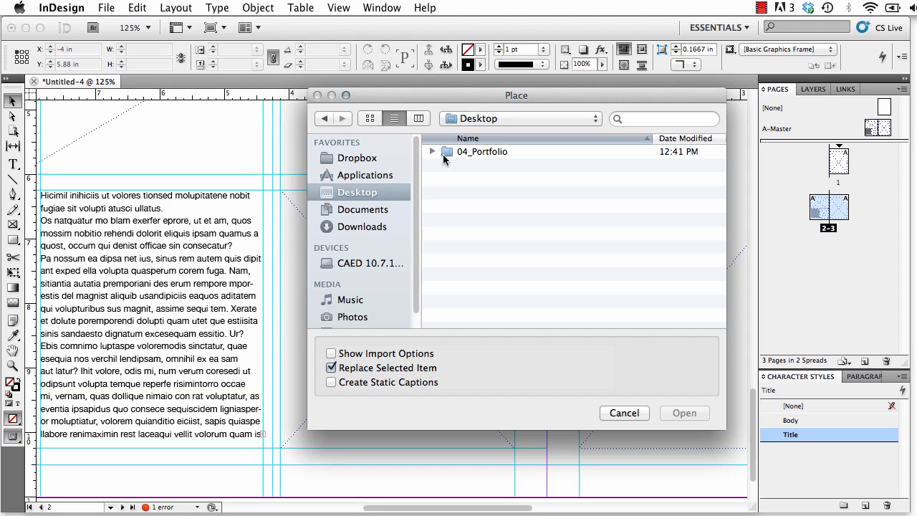
click(431, 152)
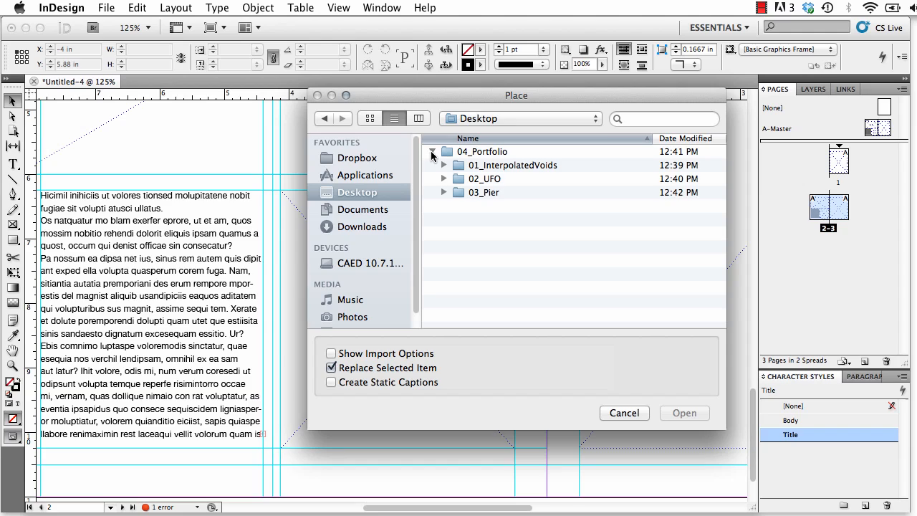
click(443, 192)
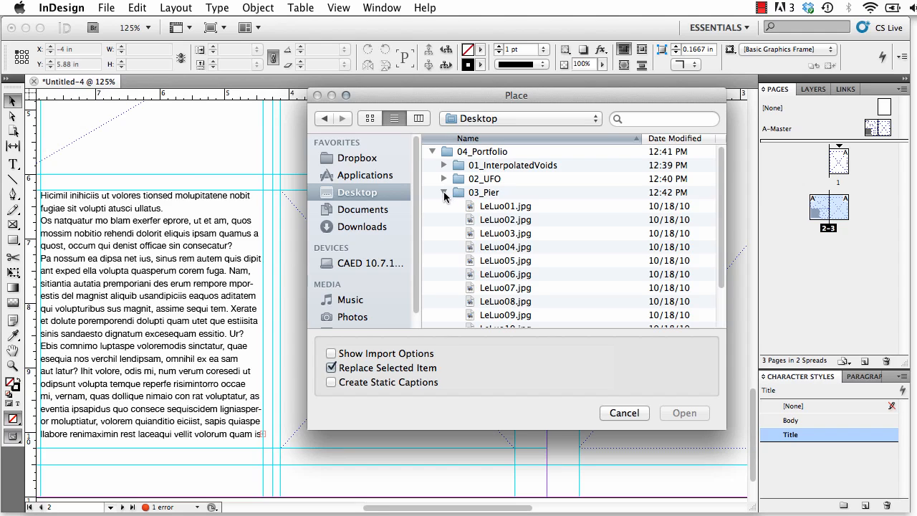
scroll(459, 218, down, 4)
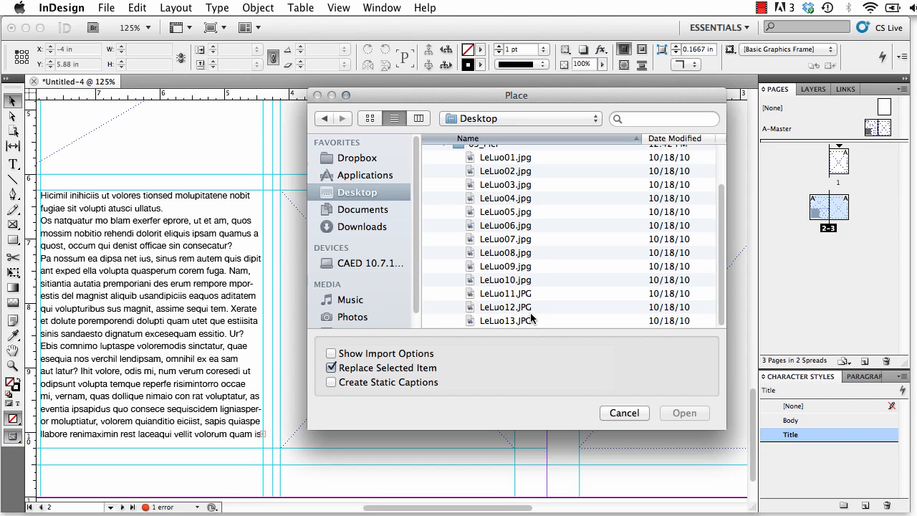
click(499, 172)
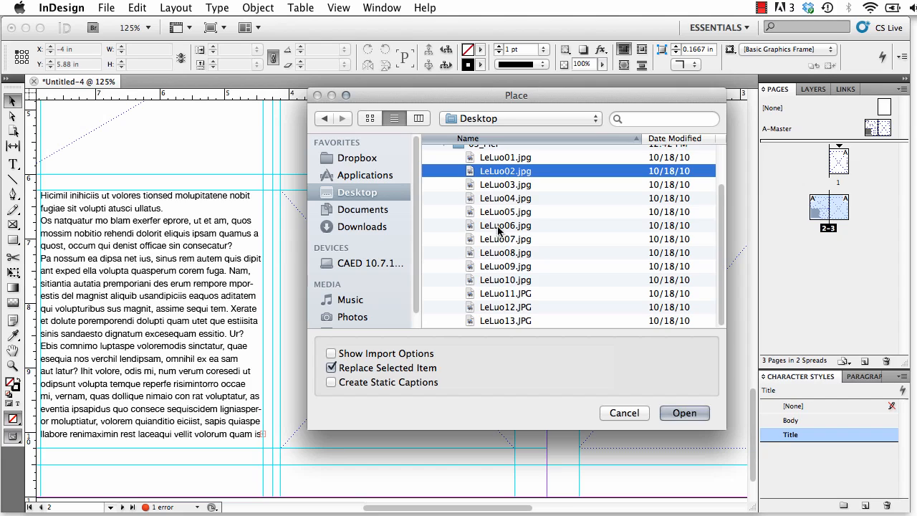
click(681, 412)
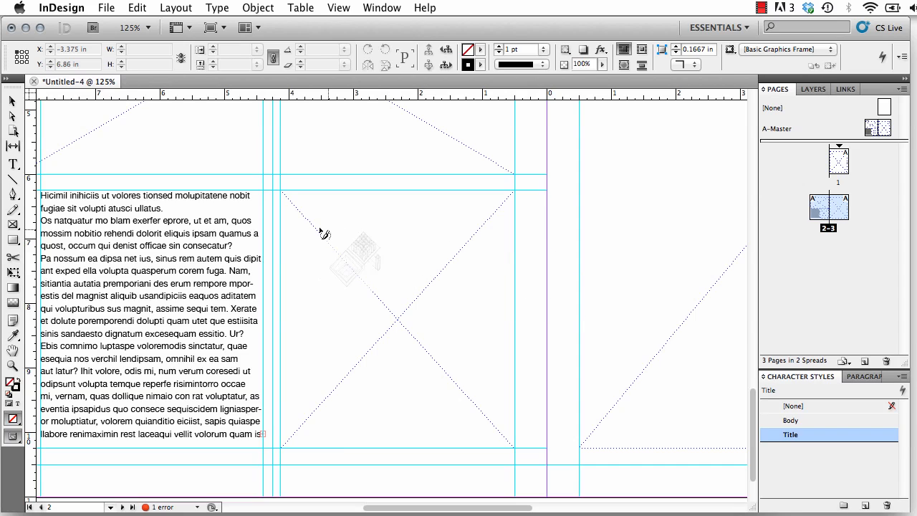
click(286, 197)
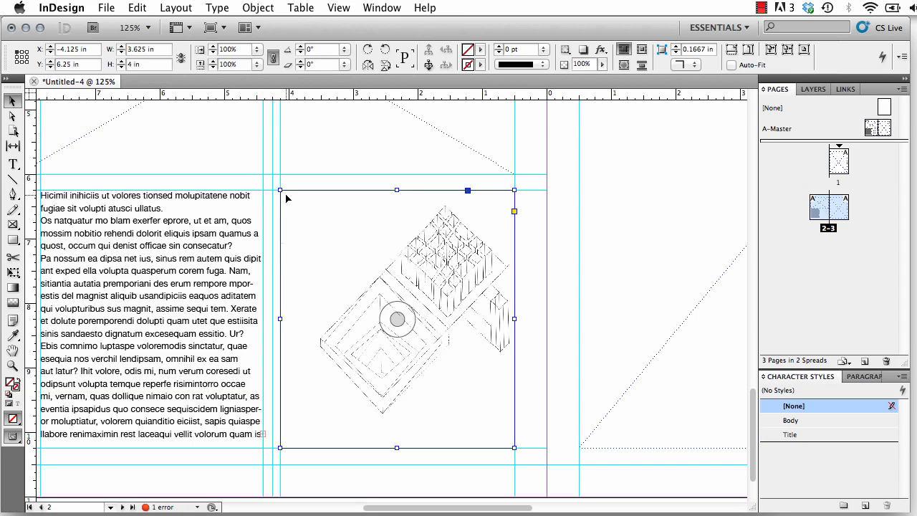
Step: Shift the placed drawing inside its frame about 0.22 in toward the body text column
click(328, 429)
click(530, 334)
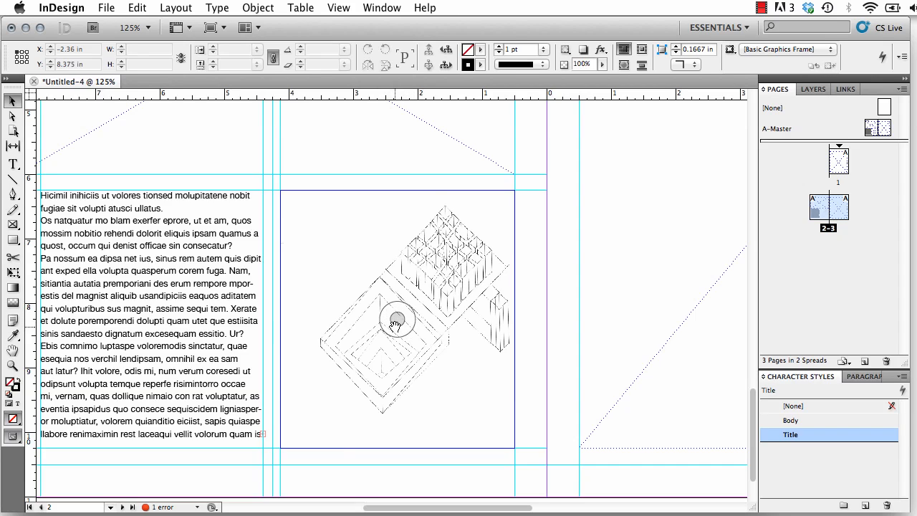
click(396, 321)
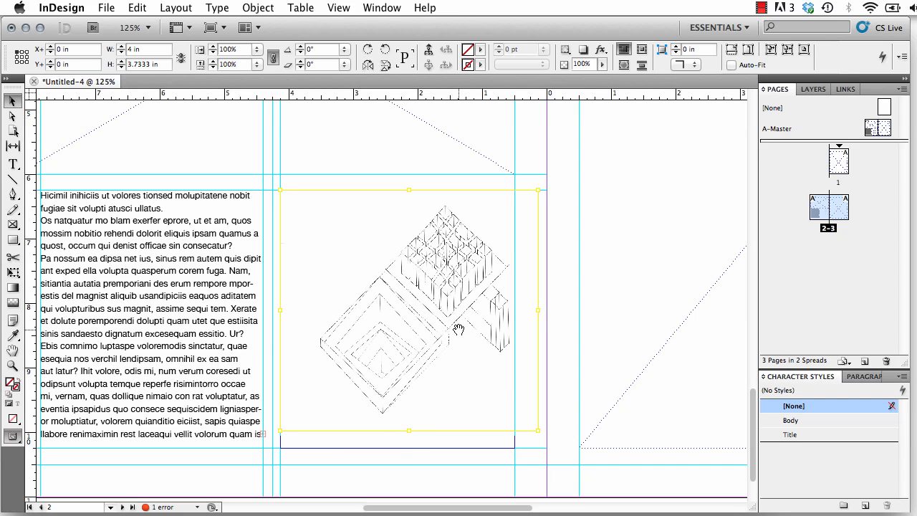
drag(455, 329, 445, 333)
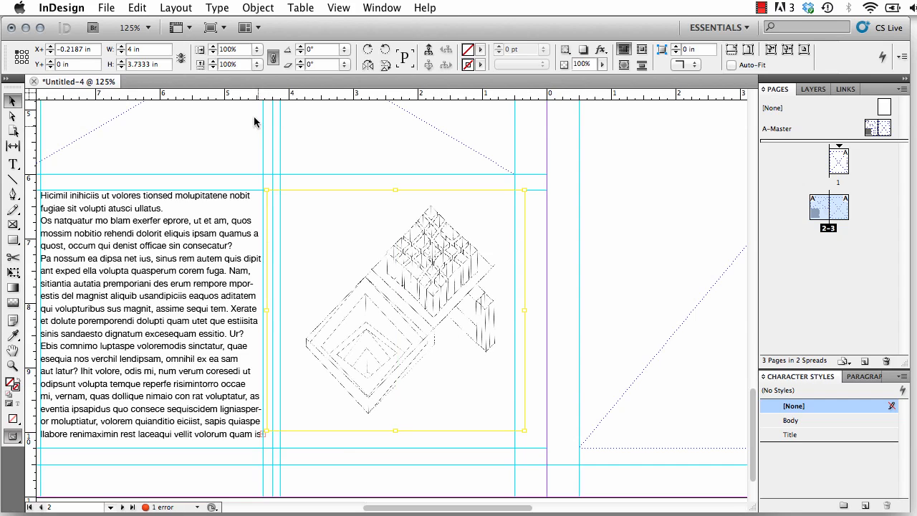
Step: Scale the placed drawing to 110% and recentre it in its frame with a horizontal offset of about -0.39 in
click(228, 49)
text(110)
key(Return)
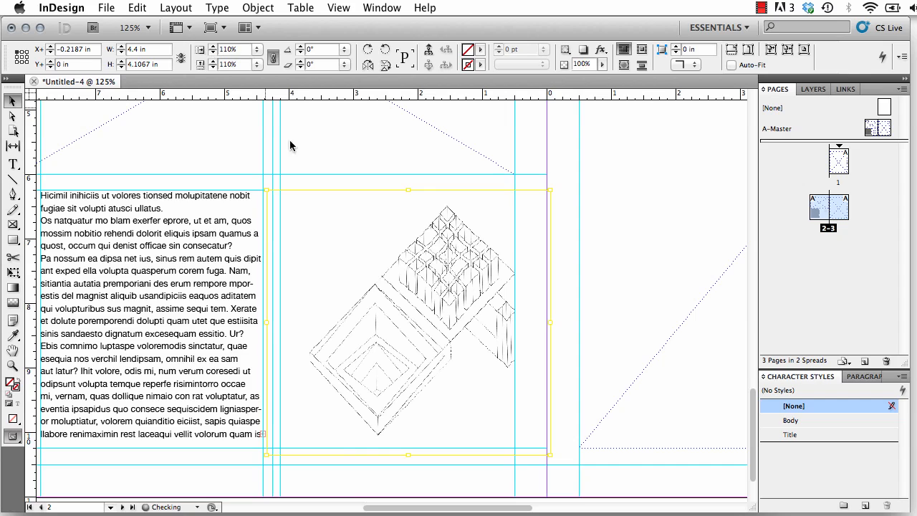
mouse_move(406, 273)
mouse_down()
mouse_move(398, 239)
mouse_move(395, 279)
mouse_up()
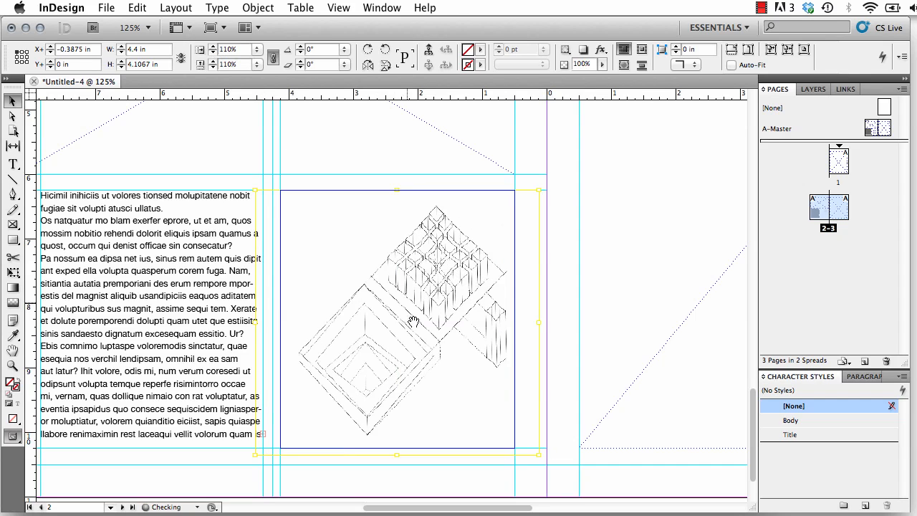
click(461, 485)
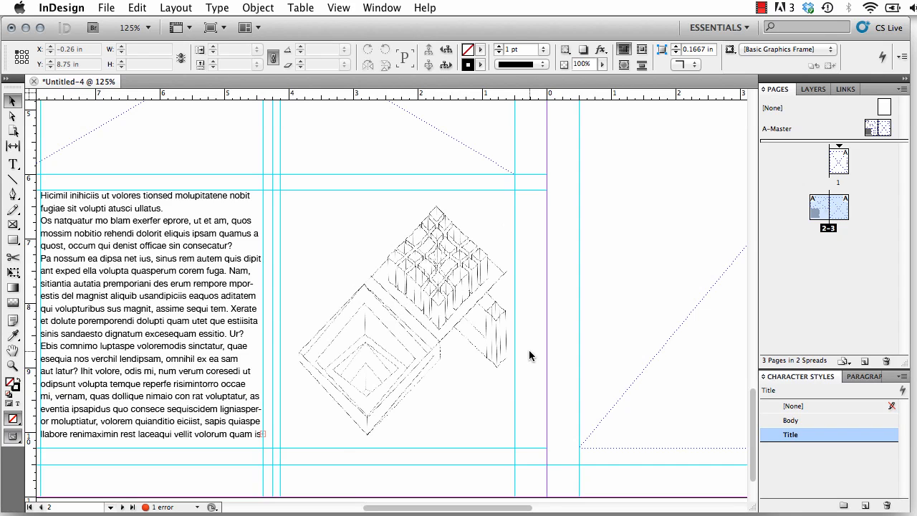
Step: Override the master title frame on page 2 and replace its placeholder text with CUBE EXPLORATIONS
key(super+minus)
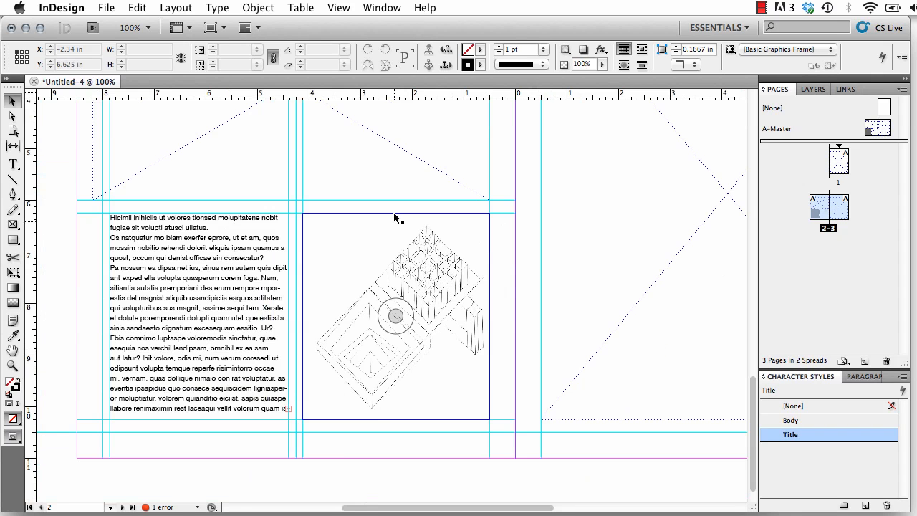
drag(386, 189, 402, 292)
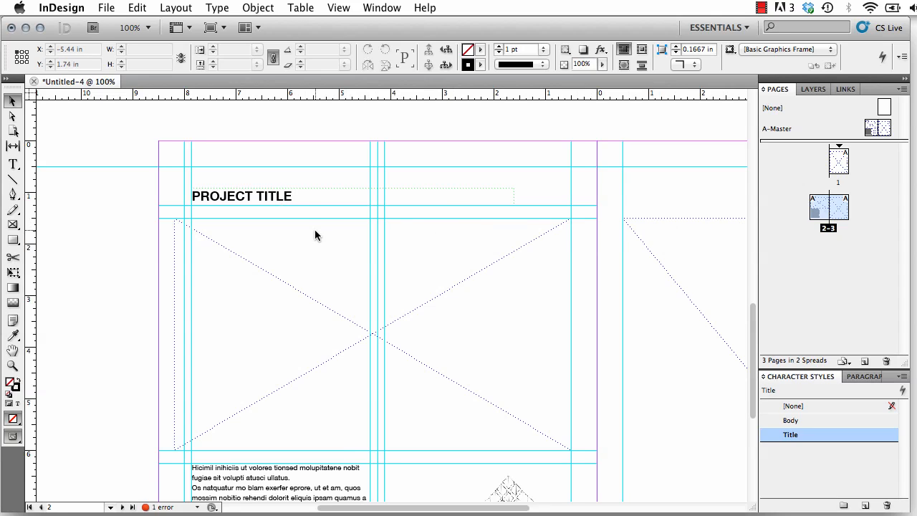
shift+super+click(272, 200)
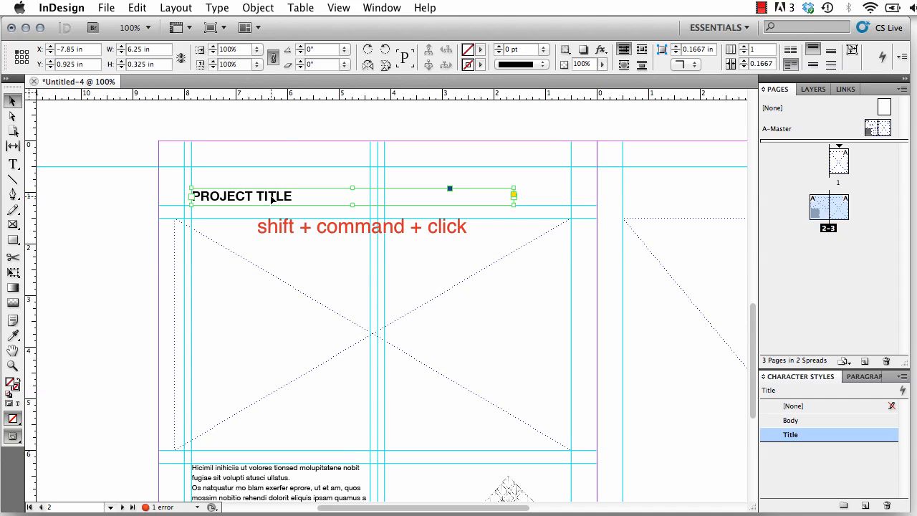
double_click(280, 199)
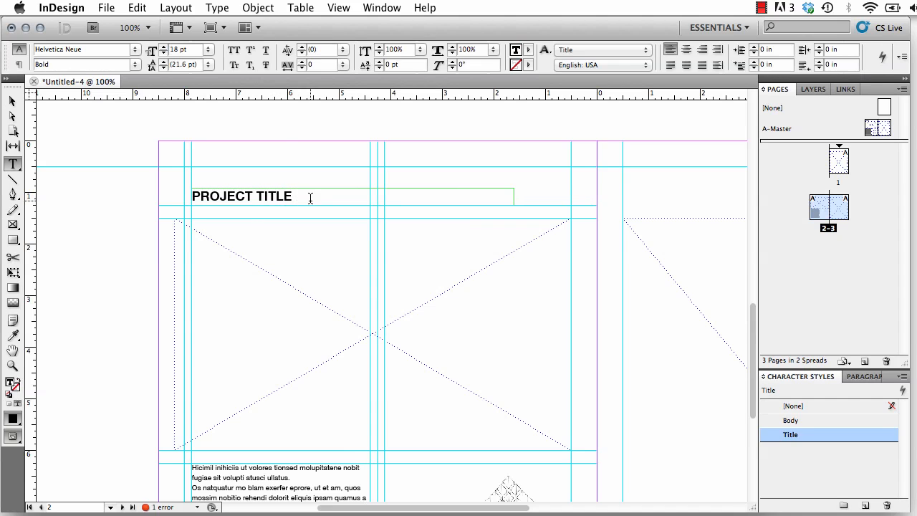
drag(311, 196, 188, 191)
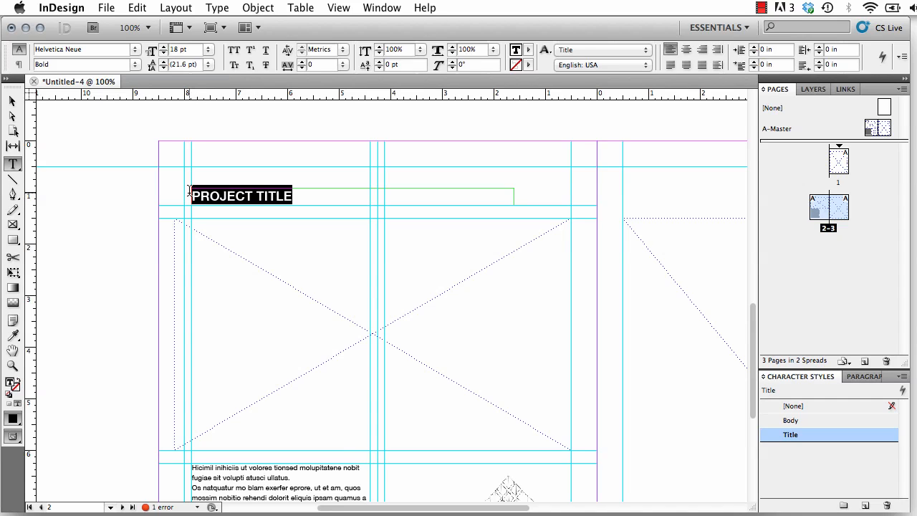
text(cu)
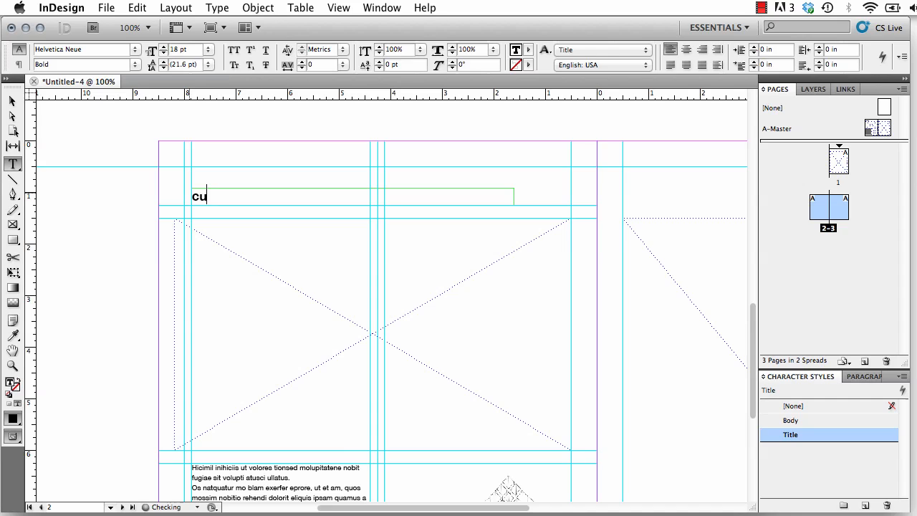
key(BackSpace)
key(BackSpace)
text(CUBE EXPLO)
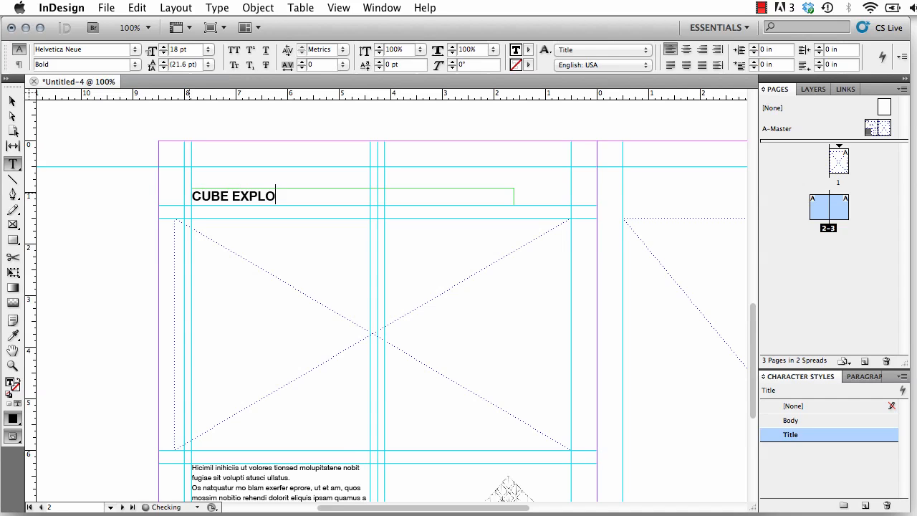
text(RATIONS)
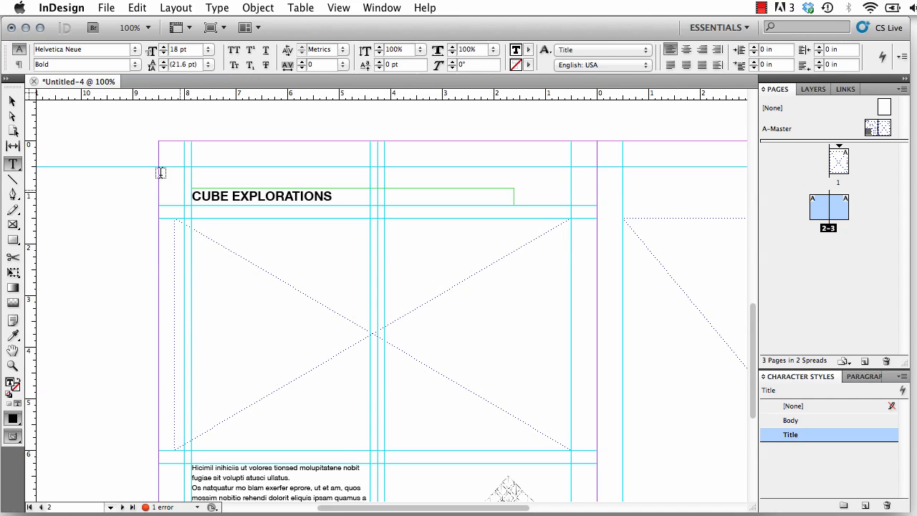
click(10, 102)
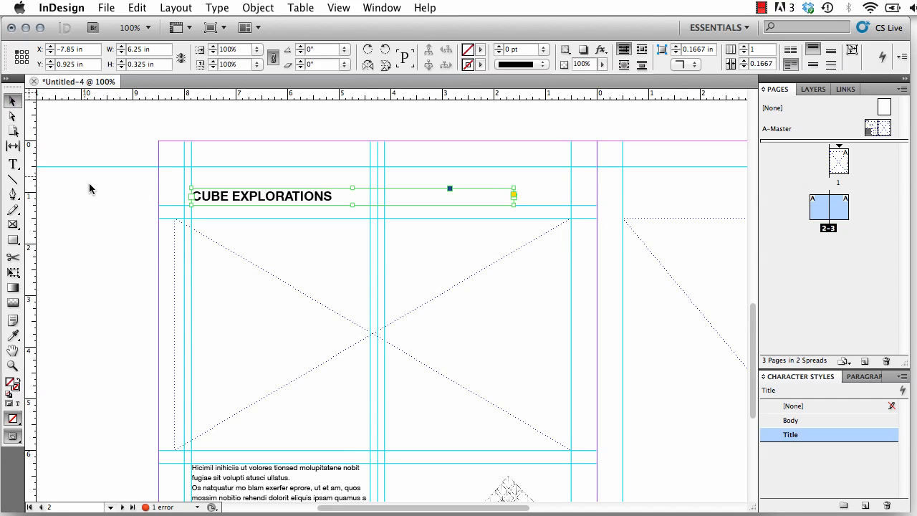
click(116, 227)
Step: Override the master body text frame on page 2 and replace all its placeholder text with one short line
scroll(223, 309, down, 5)
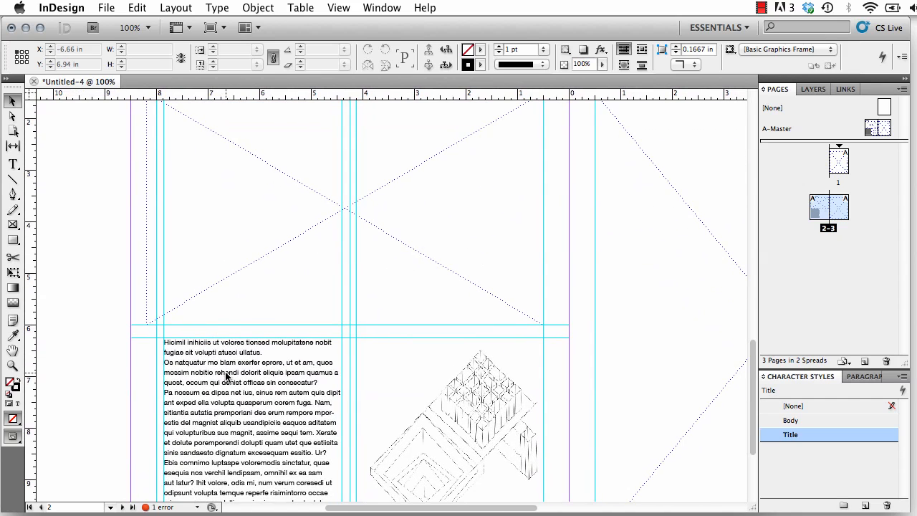
click(226, 376)
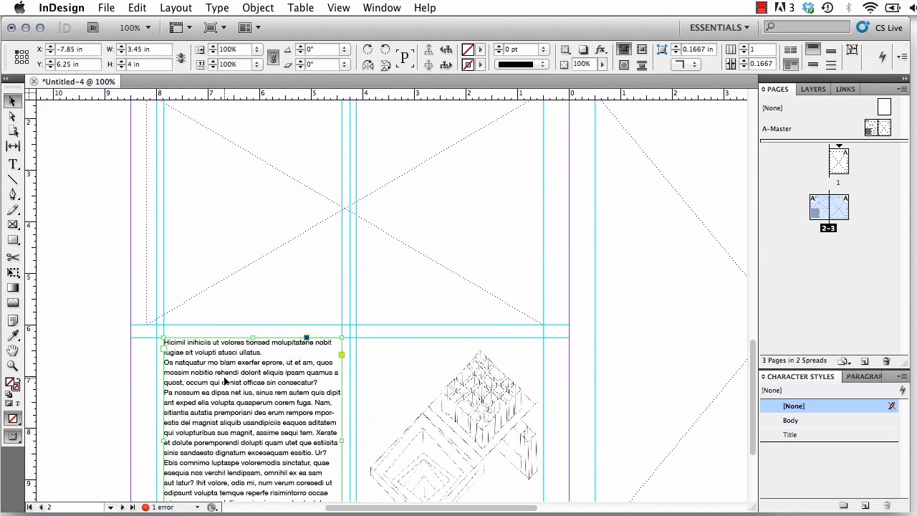
triple_click(297, 442)
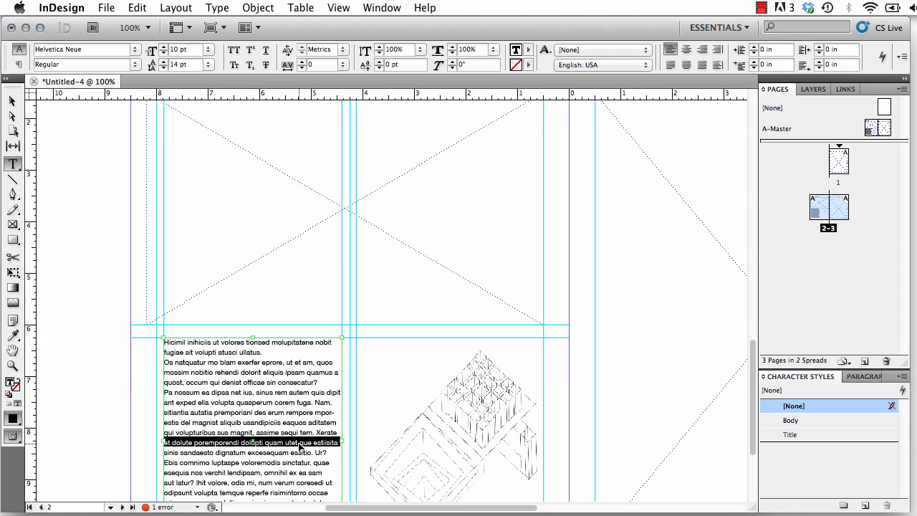
key(super+a)
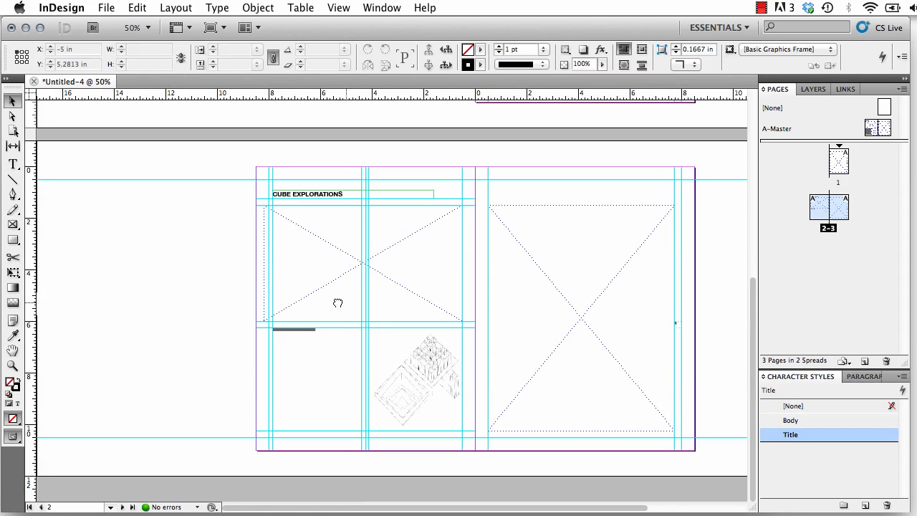
Step: Examine the page number at the outer edge of page 3 and the overall layout of the 2-3 spread
drag(337, 300, 204, 292)
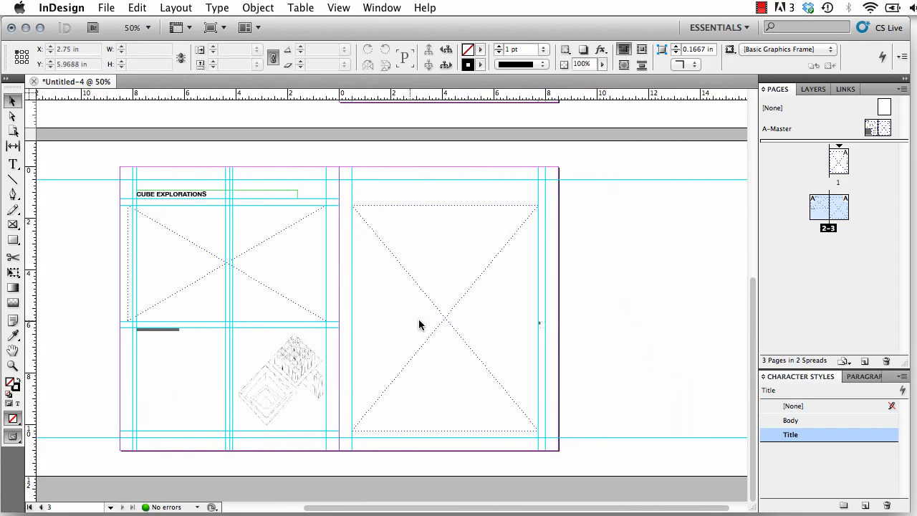
key(super+equal)
key(super+equal)
key(super+equal)
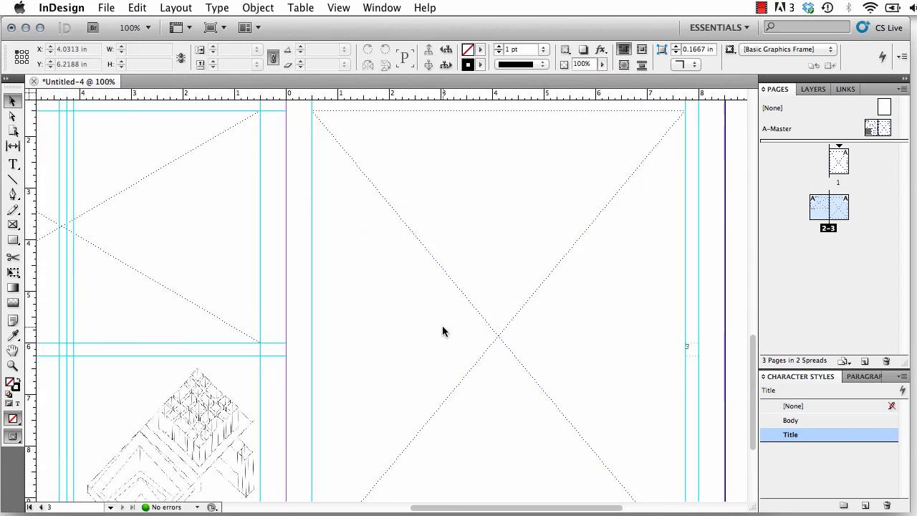
drag(551, 336, 437, 326)
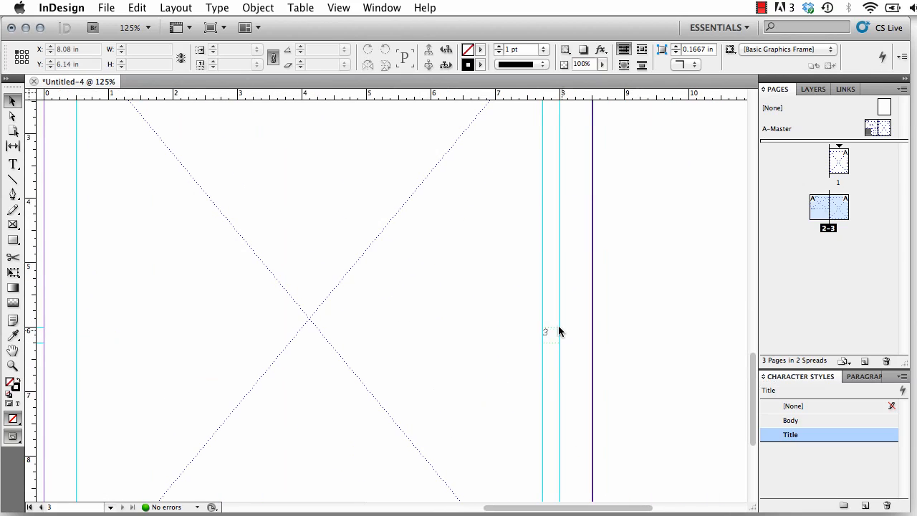
key(super+equal)
key(super+equal)
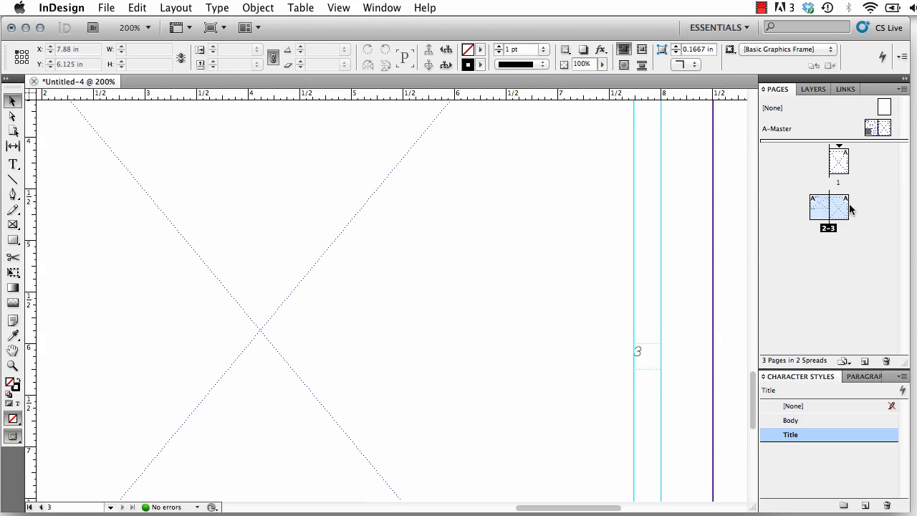
click(678, 303)
key(super+minus)
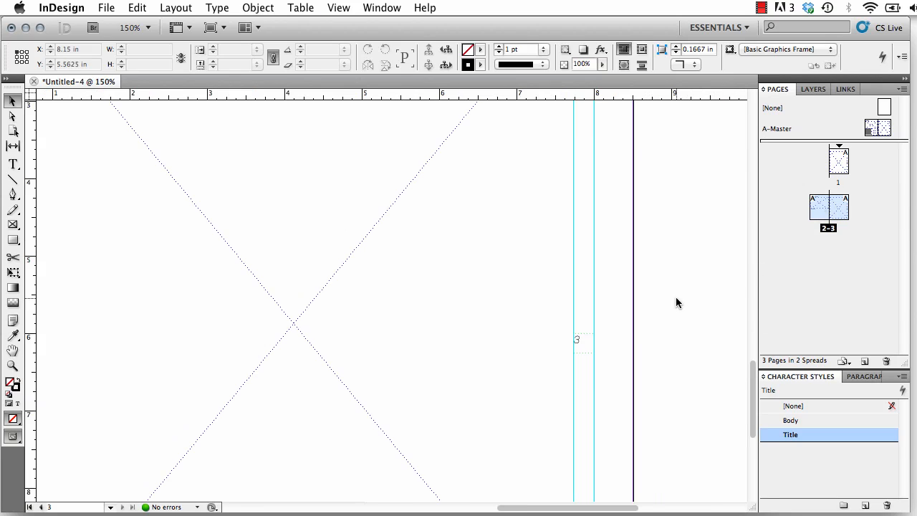
key(super+minus)
key(super+minus)
key(super+minus)
key(super+minus)
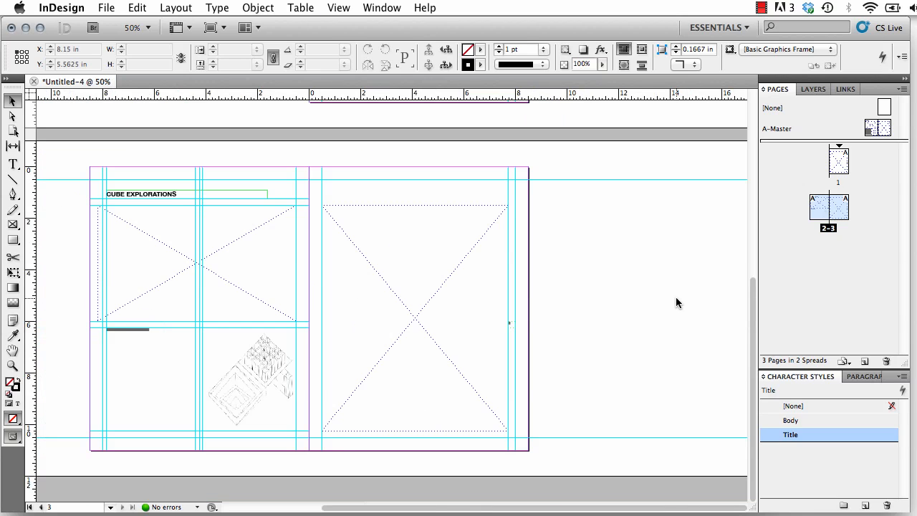
drag(477, 311, 522, 301)
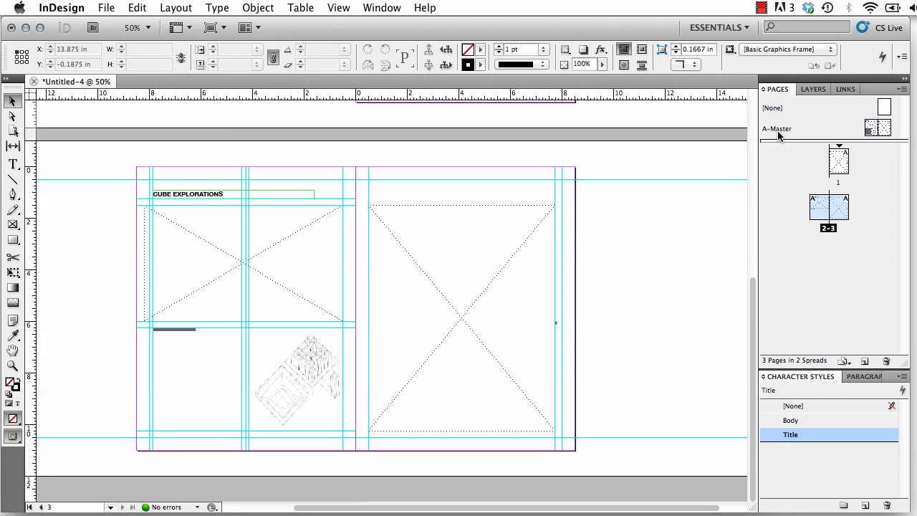
Step: Create a second two-page master spread with prefix B, named Master and based on no other master
click(905, 89)
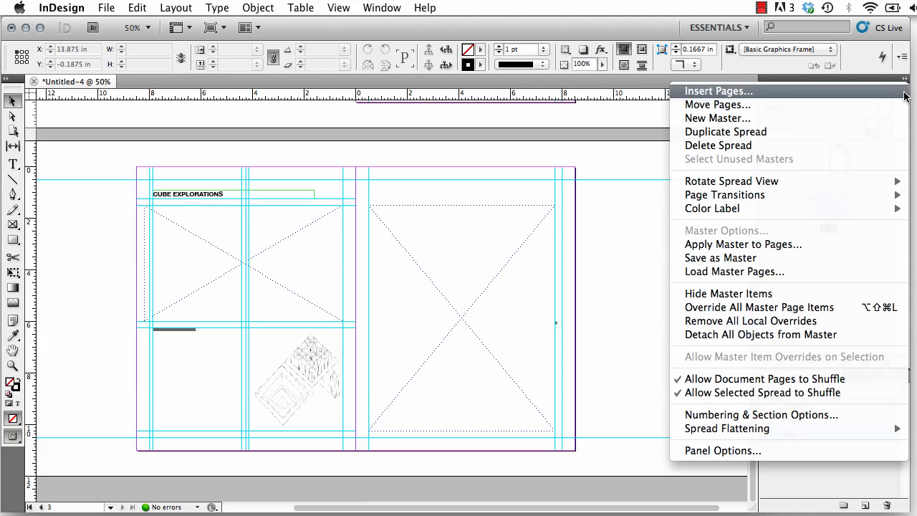
click(724, 120)
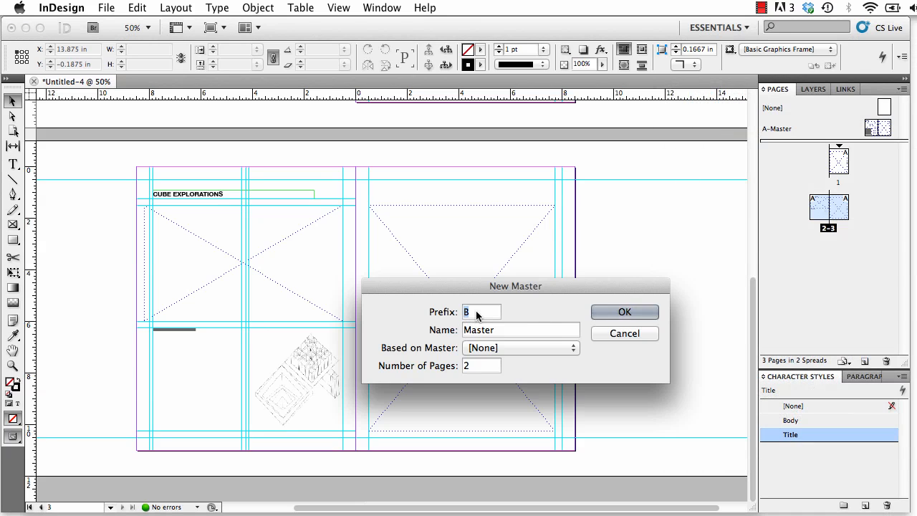
click(614, 313)
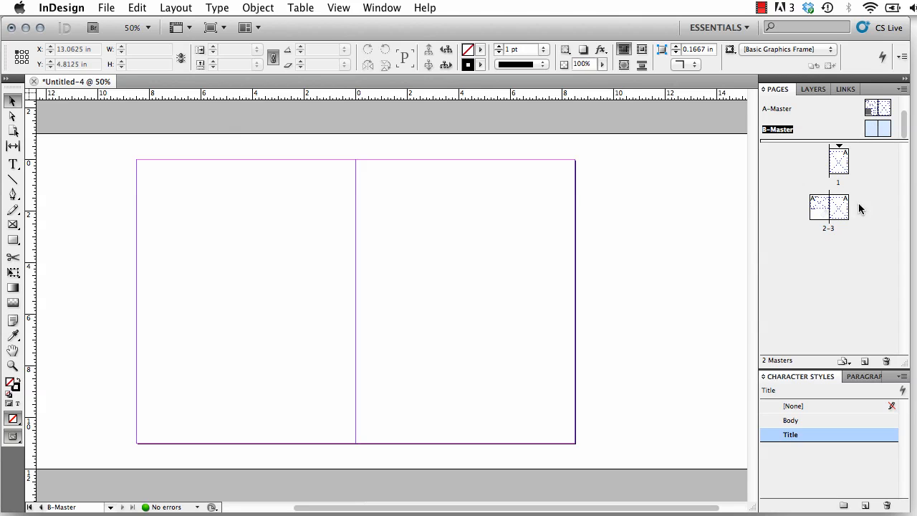
Step: Remove the A-Master layout from page 1 by applying the [None] master to it
click(839, 163)
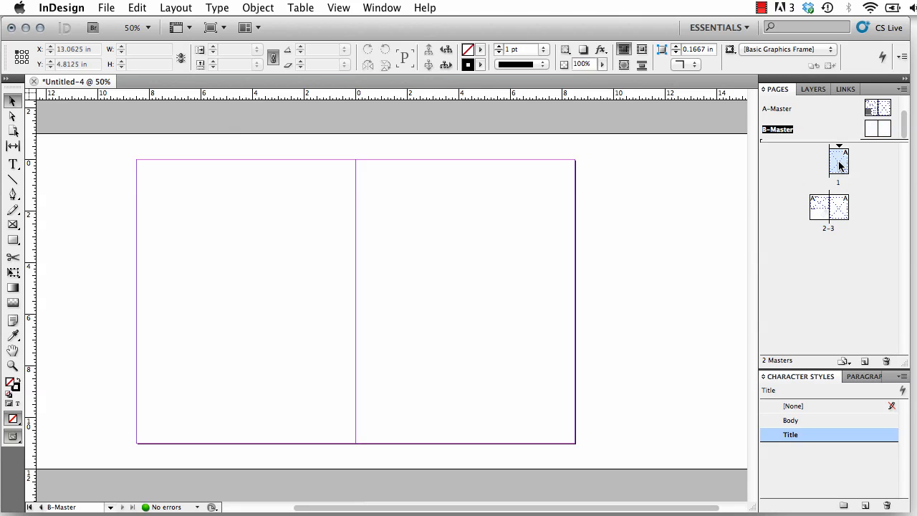
right_click(840, 165)
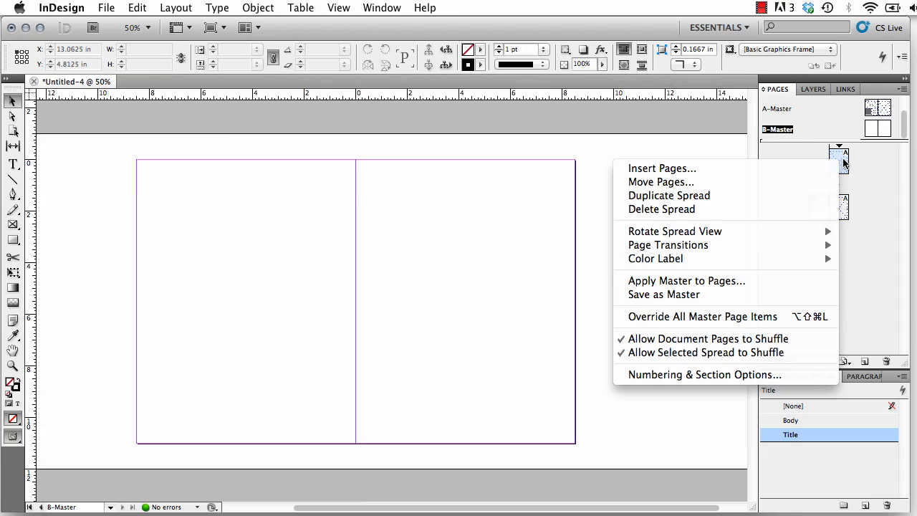
click(725, 285)
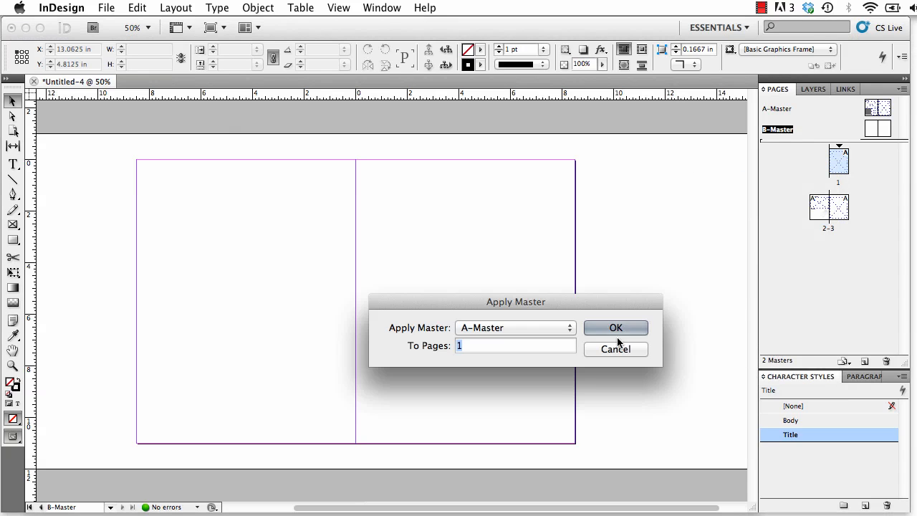
click(570, 327)
click(476, 311)
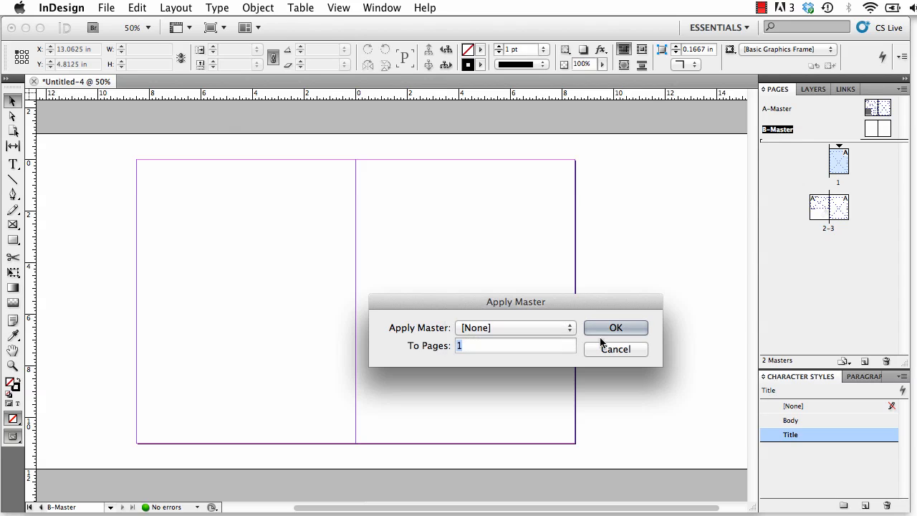
click(615, 333)
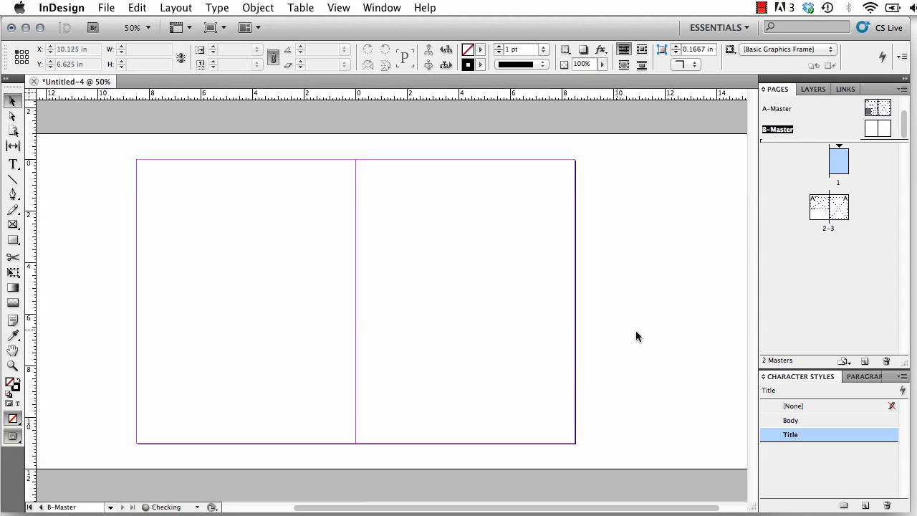
Step: Insert two pages after page 3 using B-Master, and leave no page selected
click(827, 237)
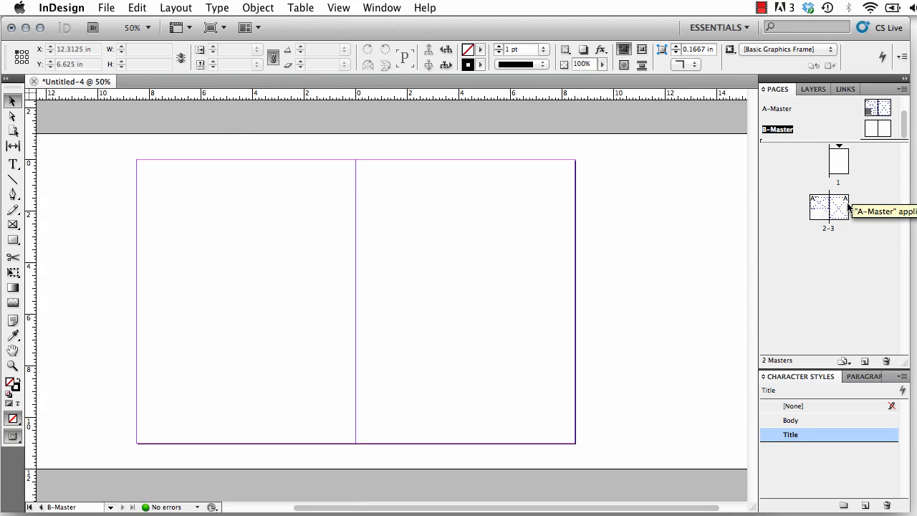
click(904, 89)
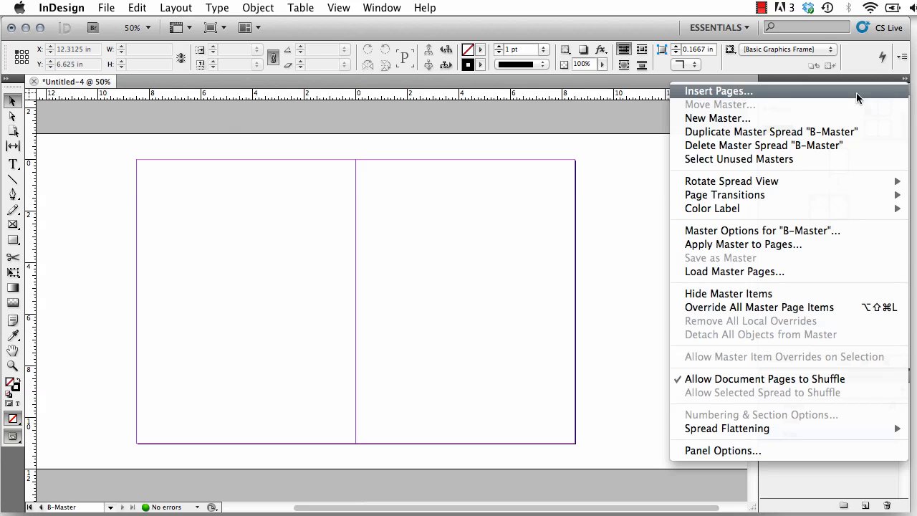
click(759, 91)
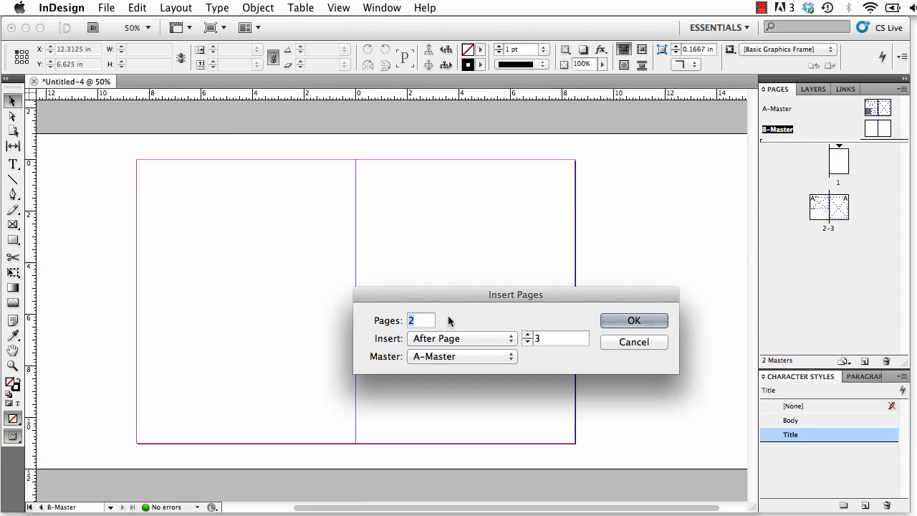
click(476, 356)
click(475, 371)
click(638, 322)
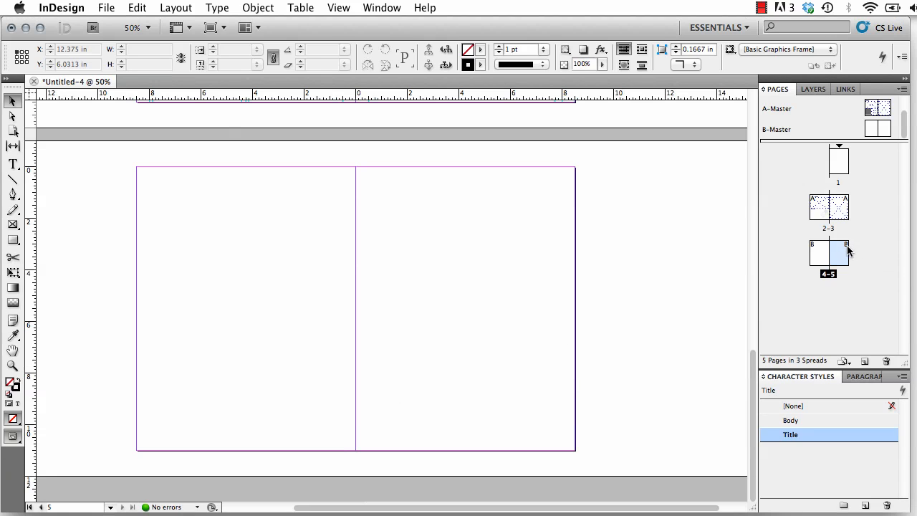
click(860, 290)
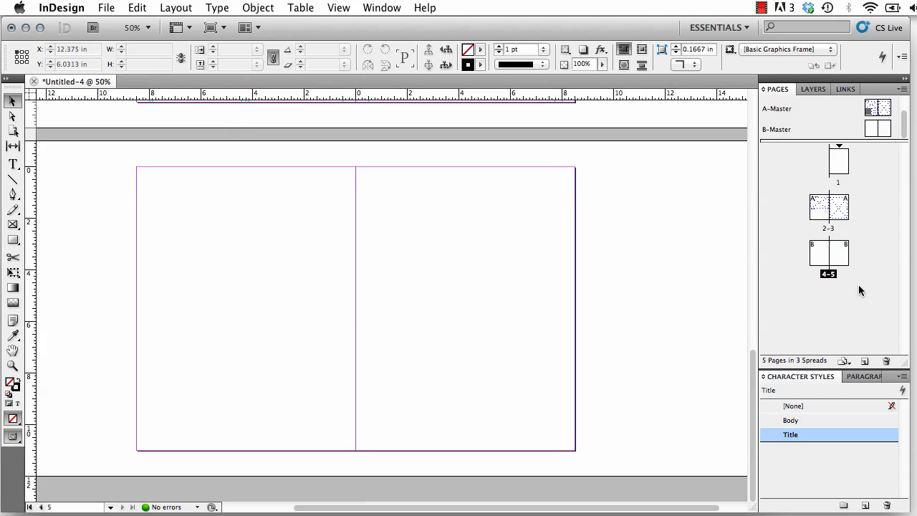